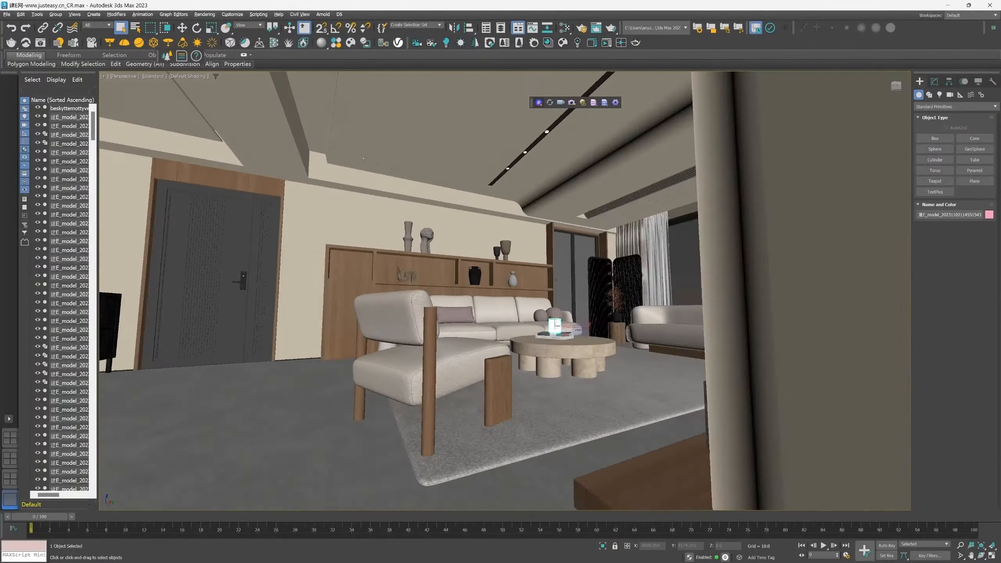
Launch the living-room model in D5 Render through the D5 Converter live-sync plugin
alt+middle_drag(578, 330, 546, 338)
scroll(552, 323, up, 1)
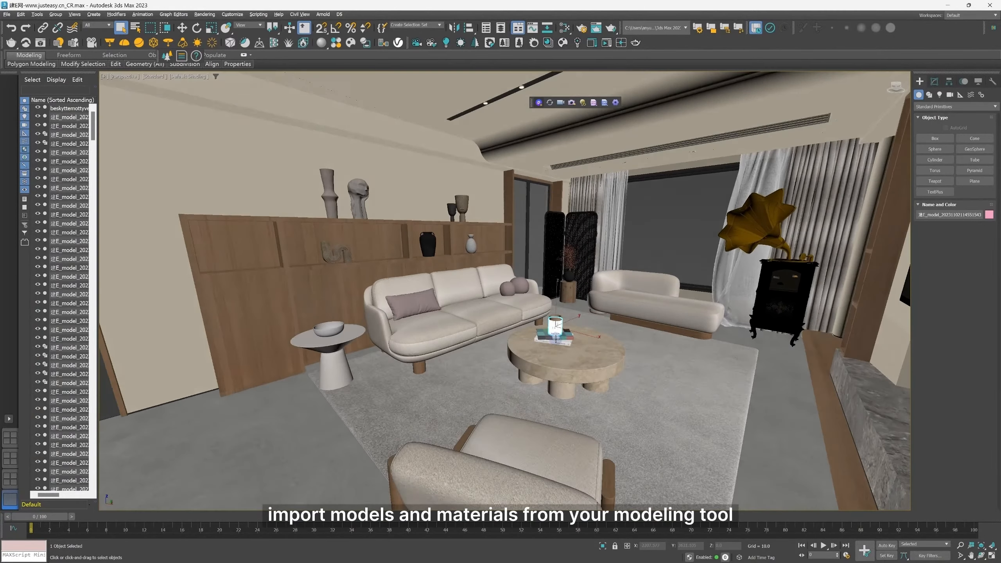
scroll(510, 298, up, 4)
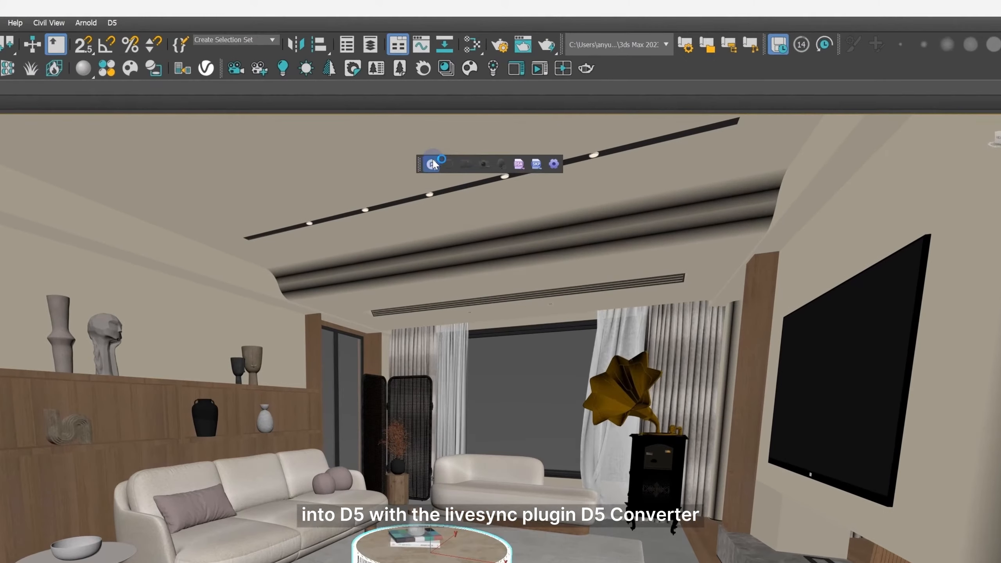
click(433, 164)
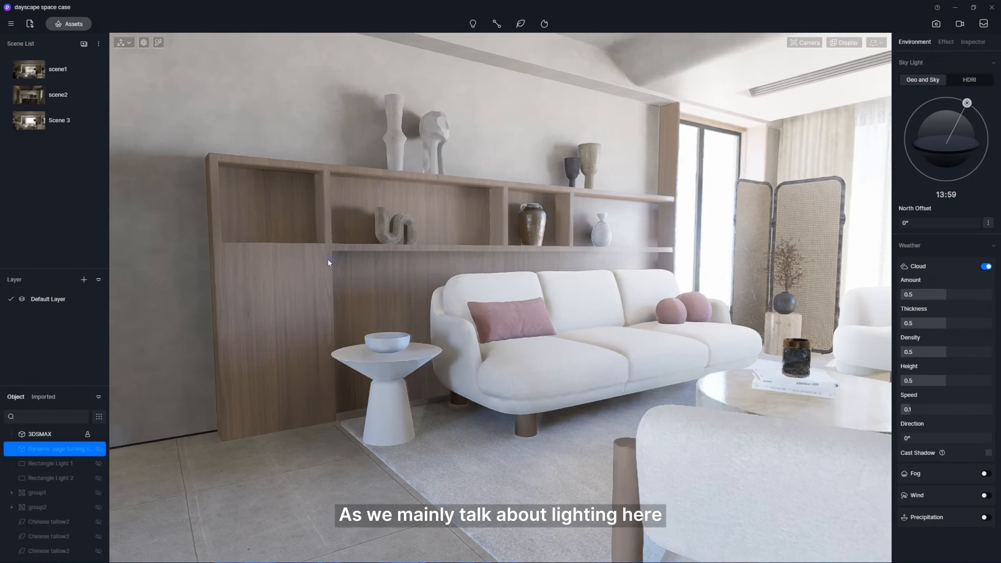
Turn off automatic exposure in the post-processing effects
key(w)
right_drag(330, 264, 614, 352)
key(s)
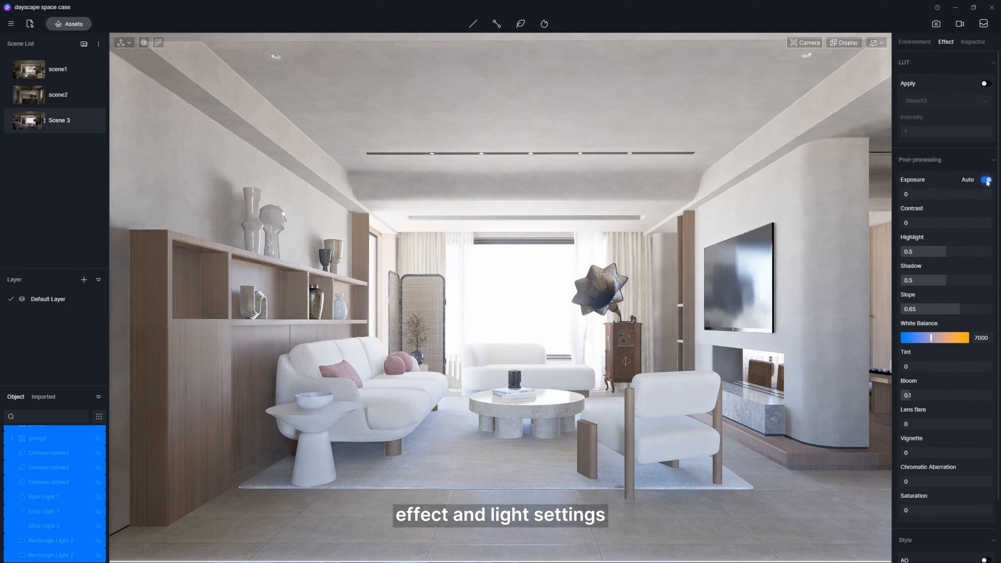
click(987, 180)
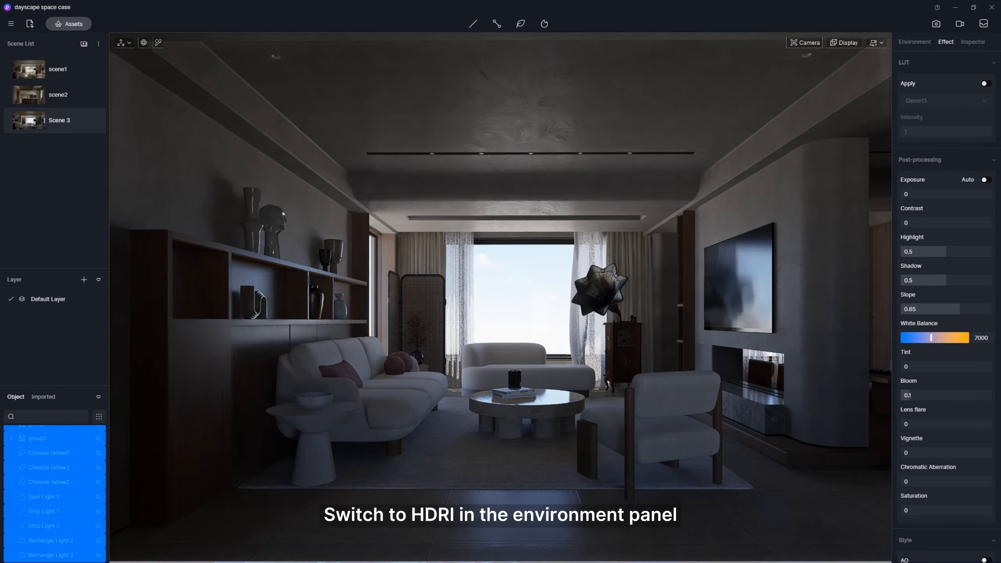
Switch the sky light to the custom HDRI D5_1106_v5 and set its light to 0.2
click(917, 44)
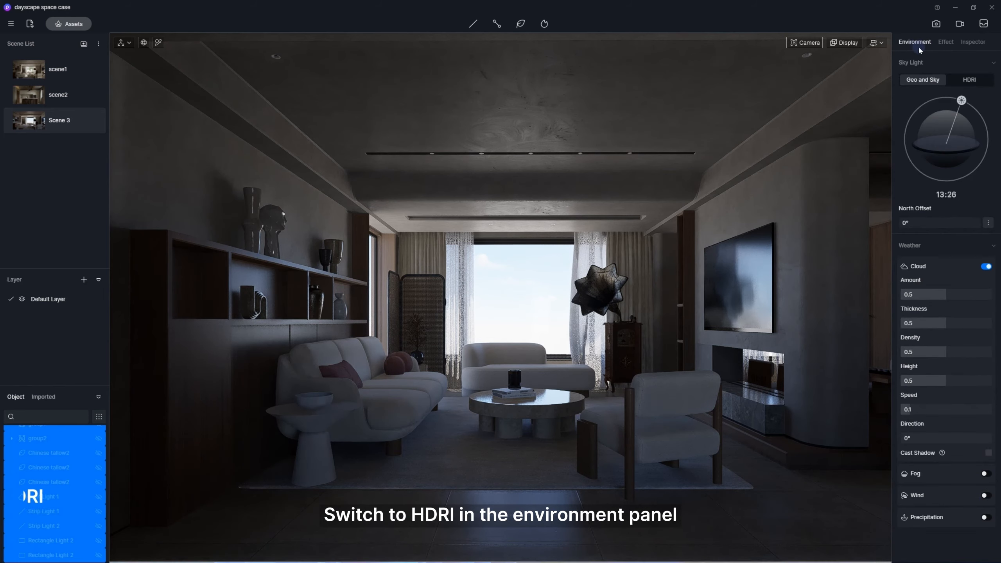
click(970, 80)
click(947, 98)
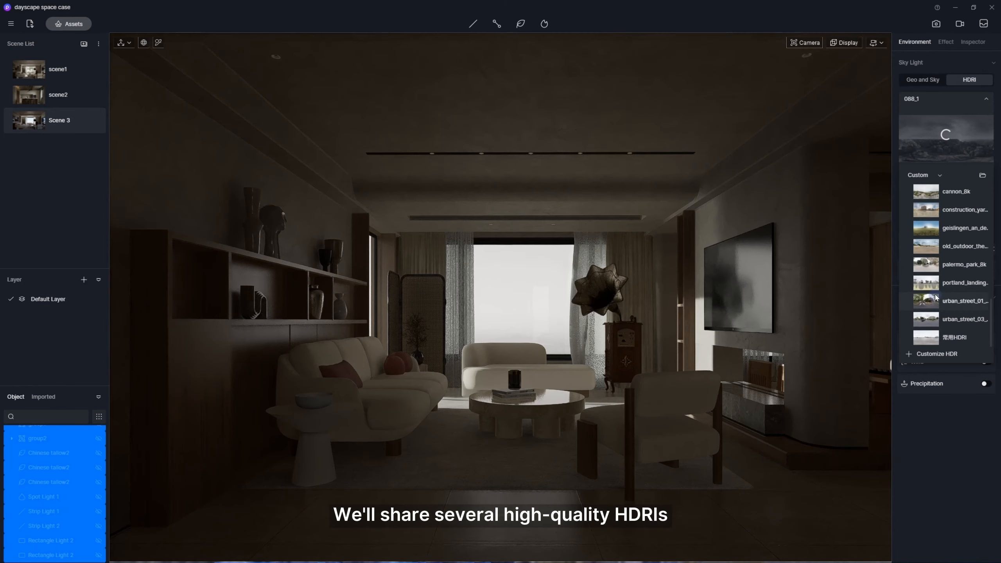
click(926, 341)
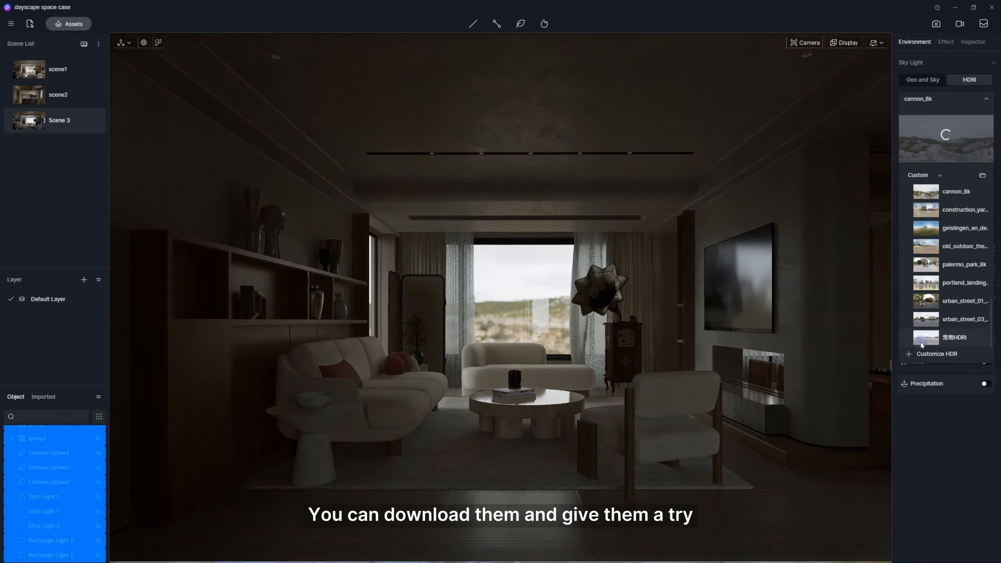
scroll(921, 343, up, 8)
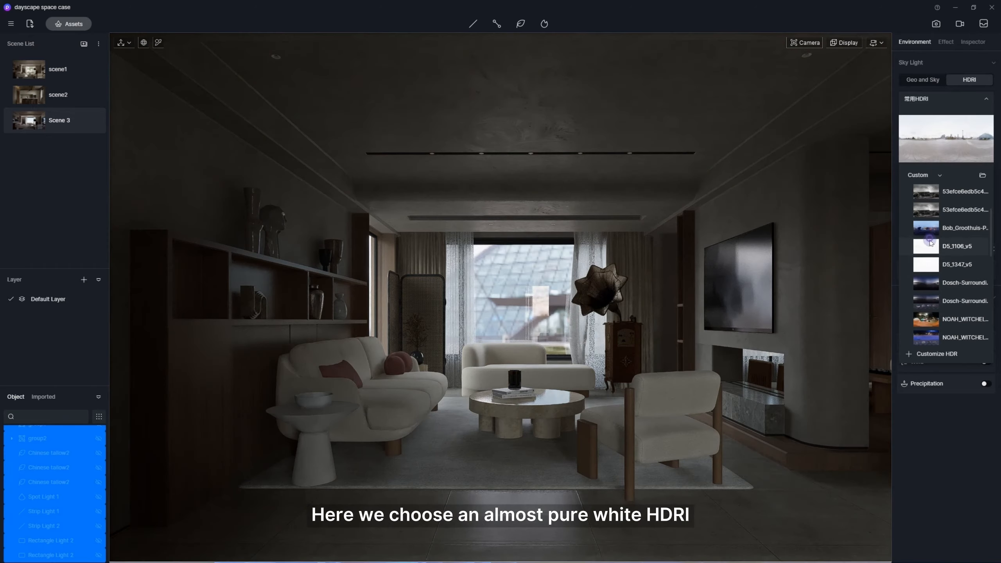
click(931, 248)
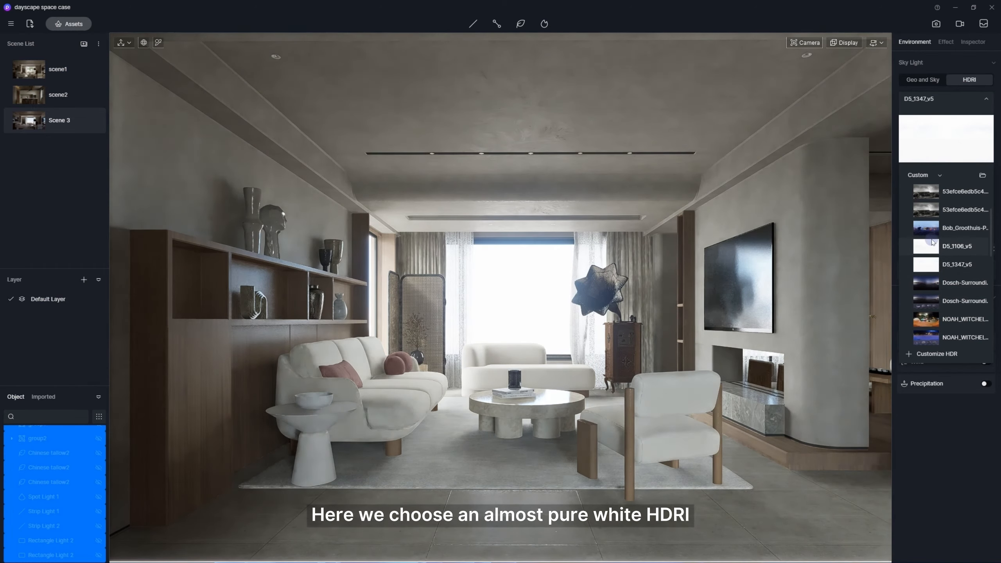
click(986, 99)
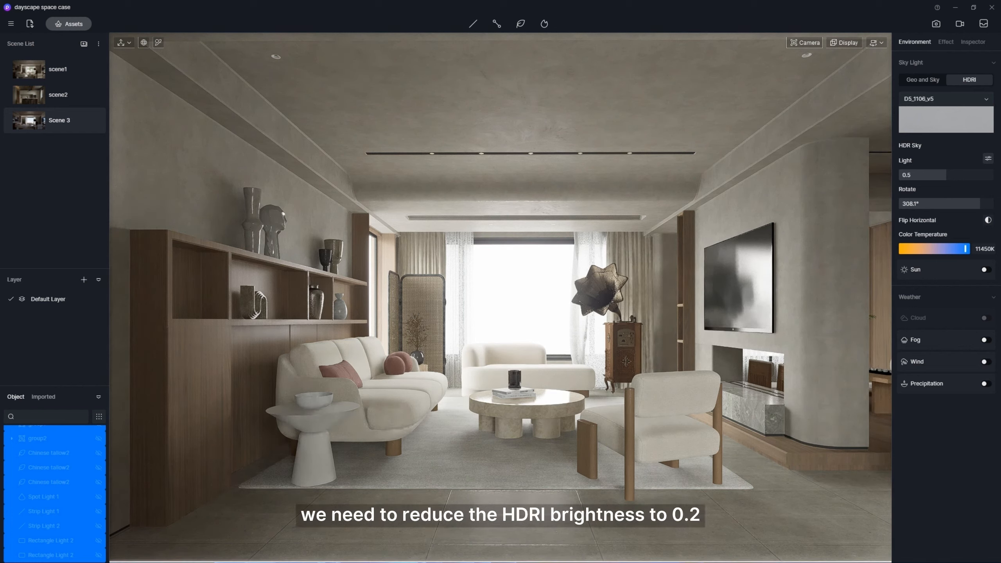
text(2)
key(Return)
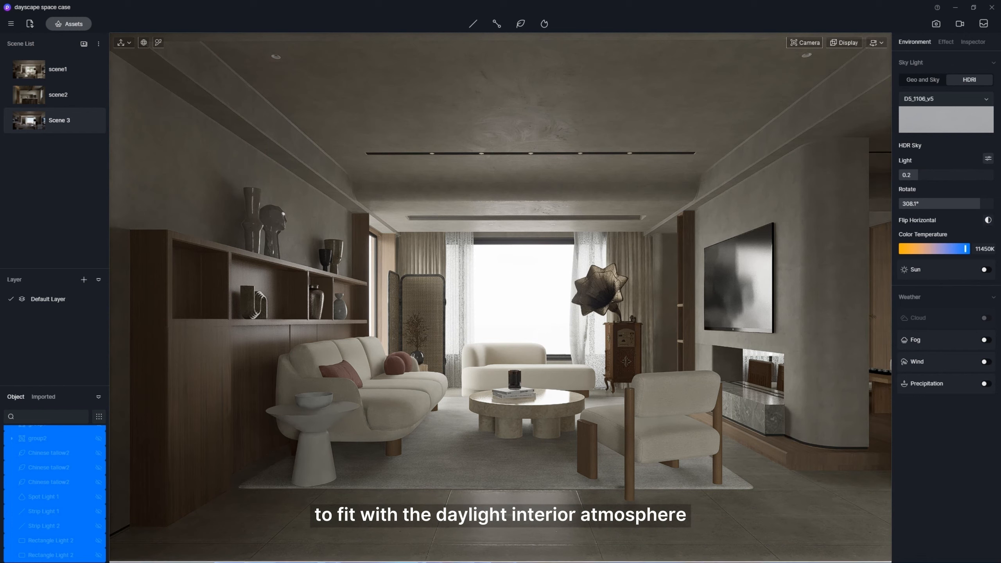
Enable the sun with intensity 1, disk radius about 2.7, altitude about 35.2 and azimuth about 281.7
click(985, 271)
click(933, 298)
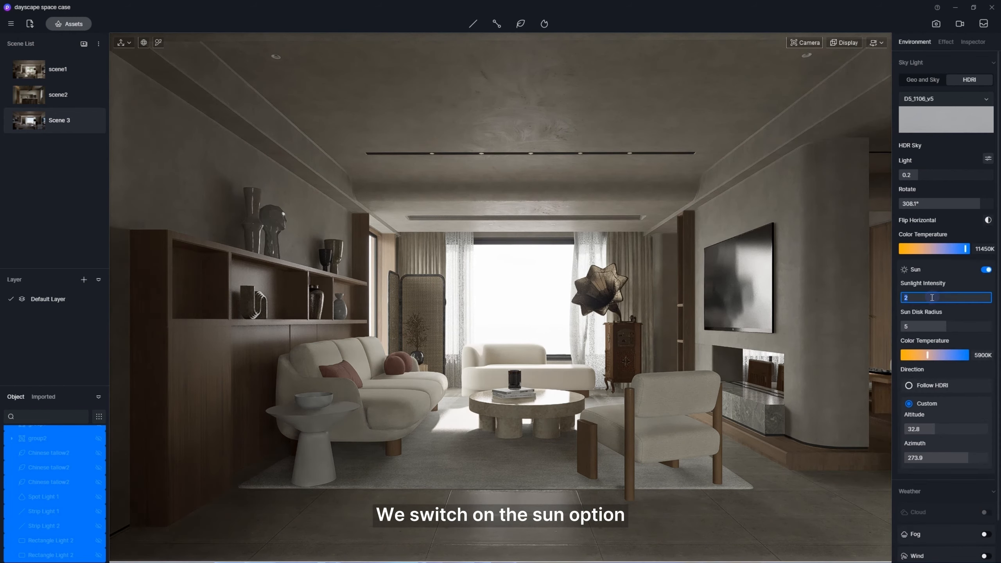
key(Return)
drag(966, 458, 971, 457)
drag(946, 326, 925, 327)
drag(936, 428, 937, 428)
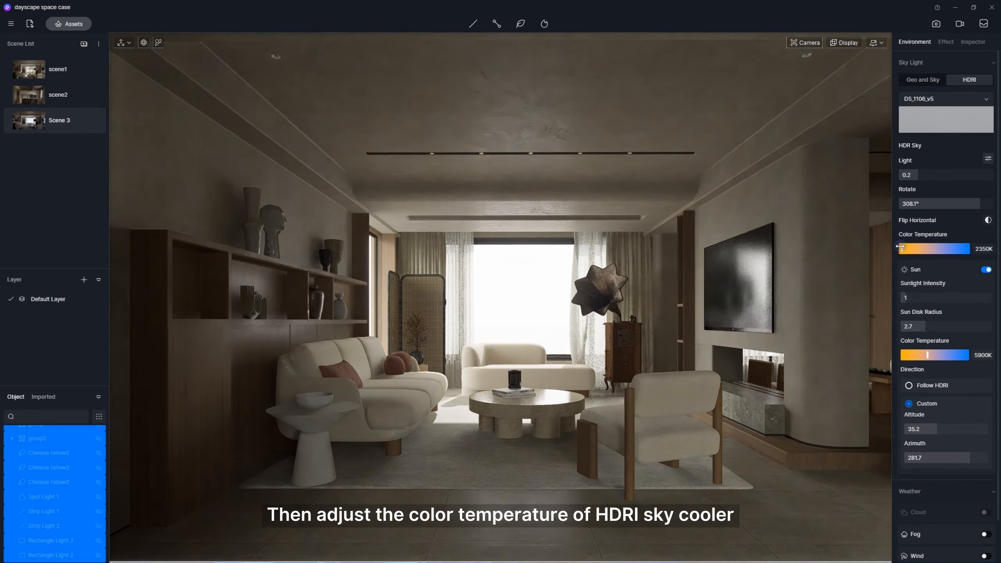
Set the HDR sky's color temperature to about 10950K and the sun's to about 4050K
drag(931, 248, 962, 248)
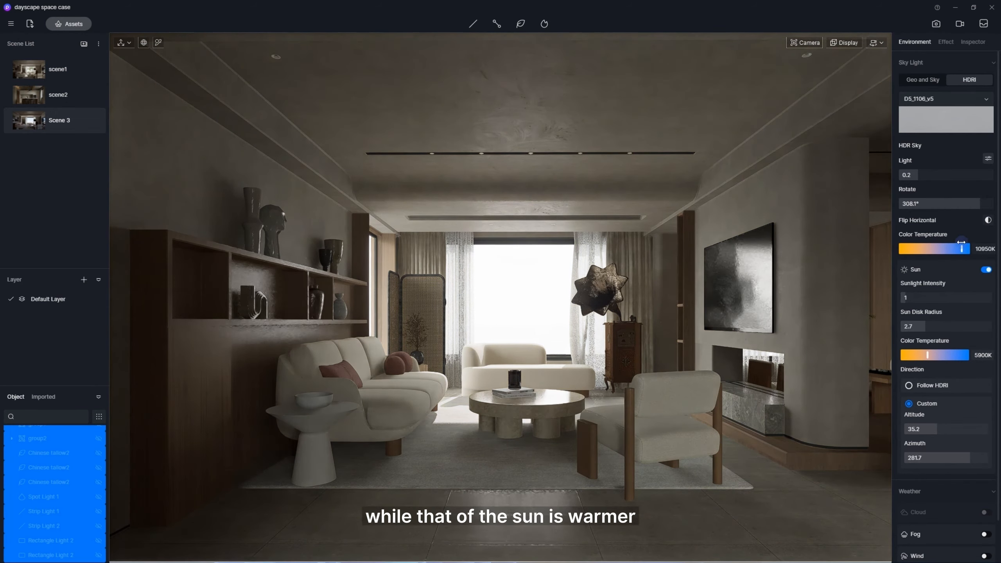
drag(928, 355, 915, 355)
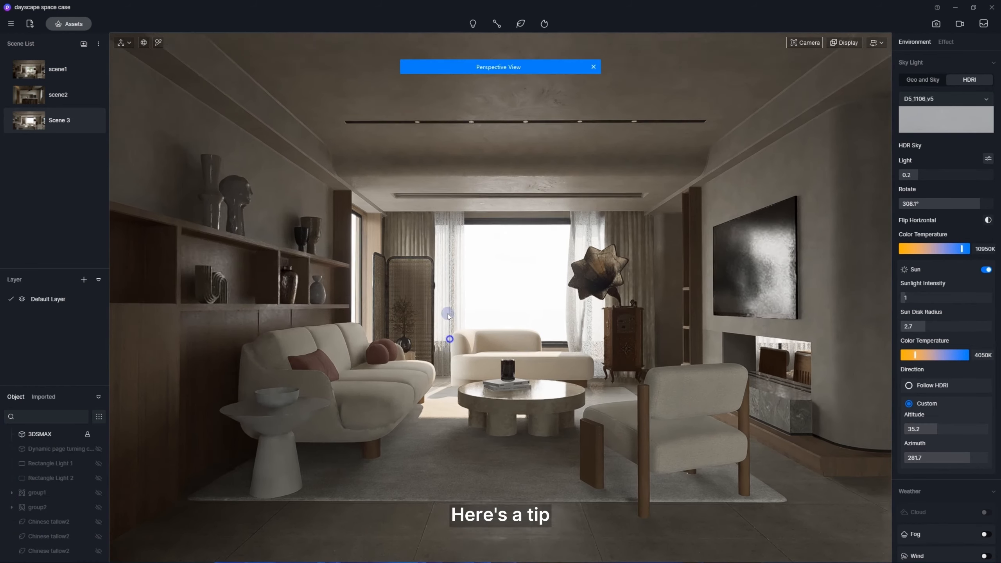
Unhide the Chinese tallow2 trees outside the window and update Scene 3 with the current settings
right_drag(448, 315, 449, 298)
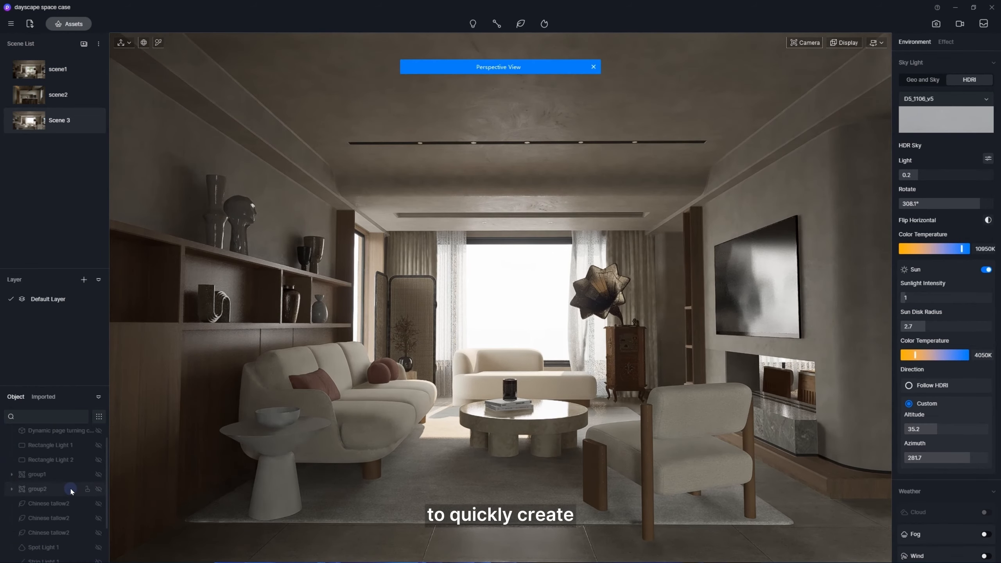
scroll(69, 488, down, 1)
right_drag(433, 380, 462, 347)
scroll(462, 347, up, 2)
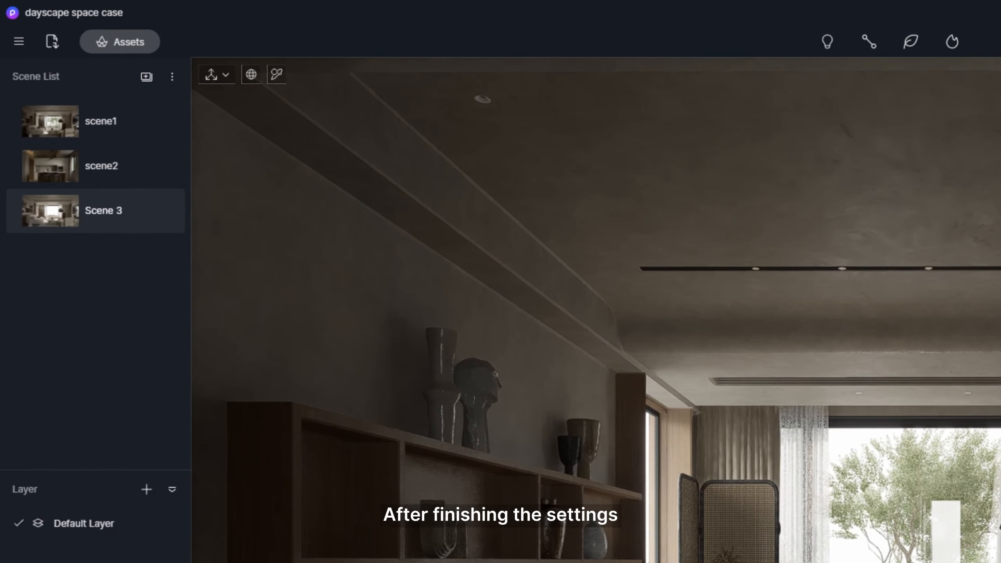
mouse_move(94, 122)
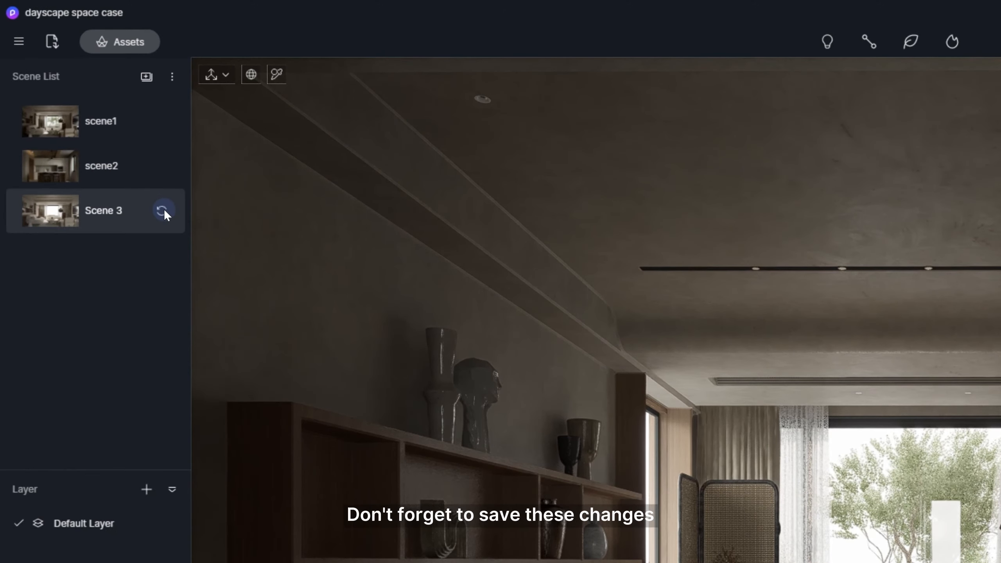
click(163, 210)
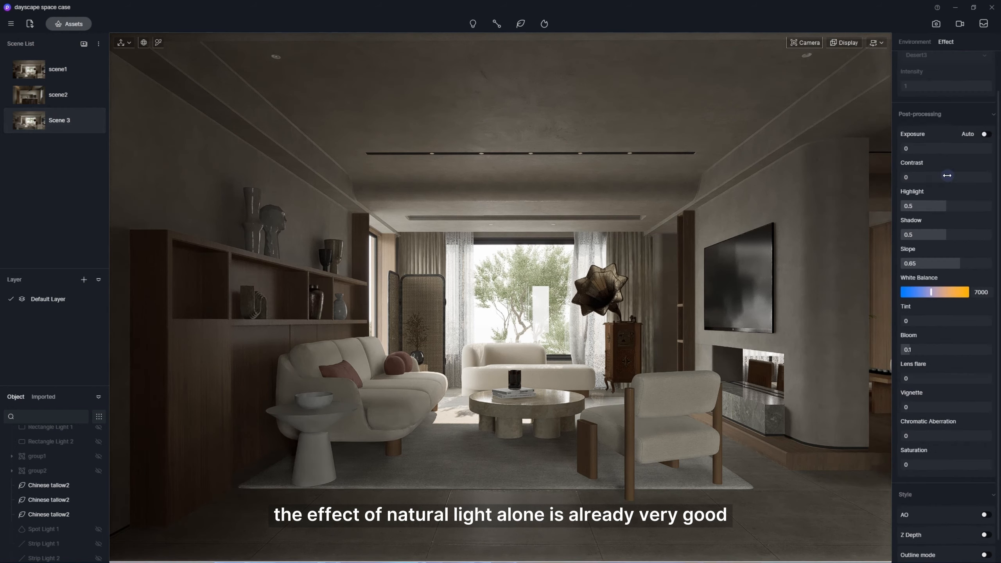
Fine-tune the contrast and shadow values in the post-processing effects
drag(948, 176, 912, 205)
drag(946, 234, 950, 232)
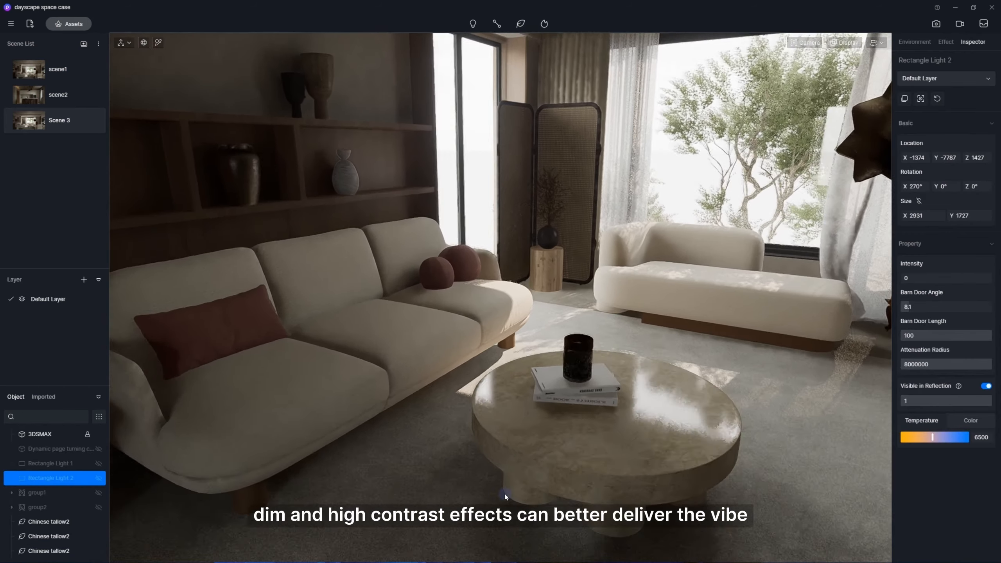
Examine the natural light and shadows on the sofa, coffee table, shelves and window area
right_drag(504, 493, 504, 404)
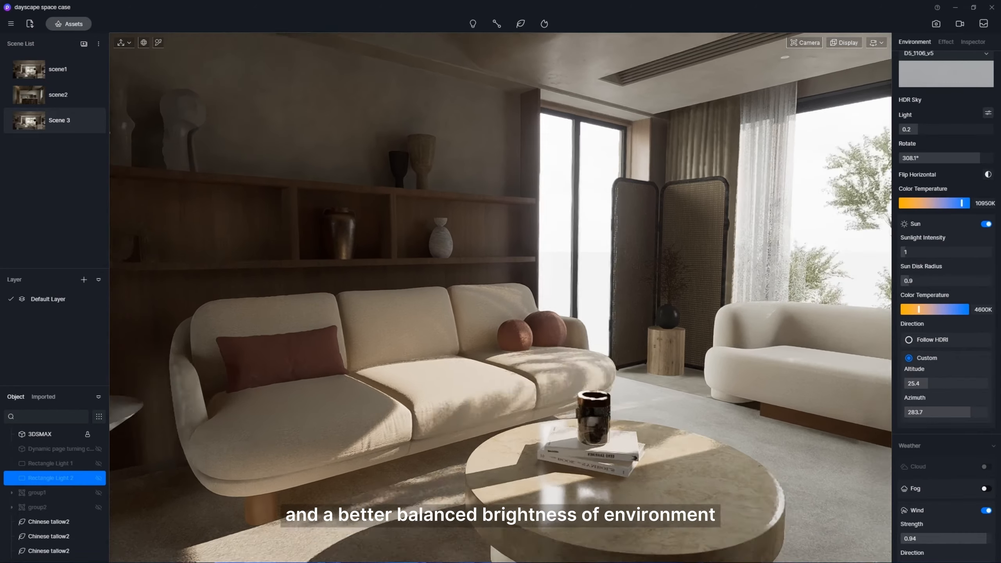
key(s)
right_drag(607, 257, 586, 299)
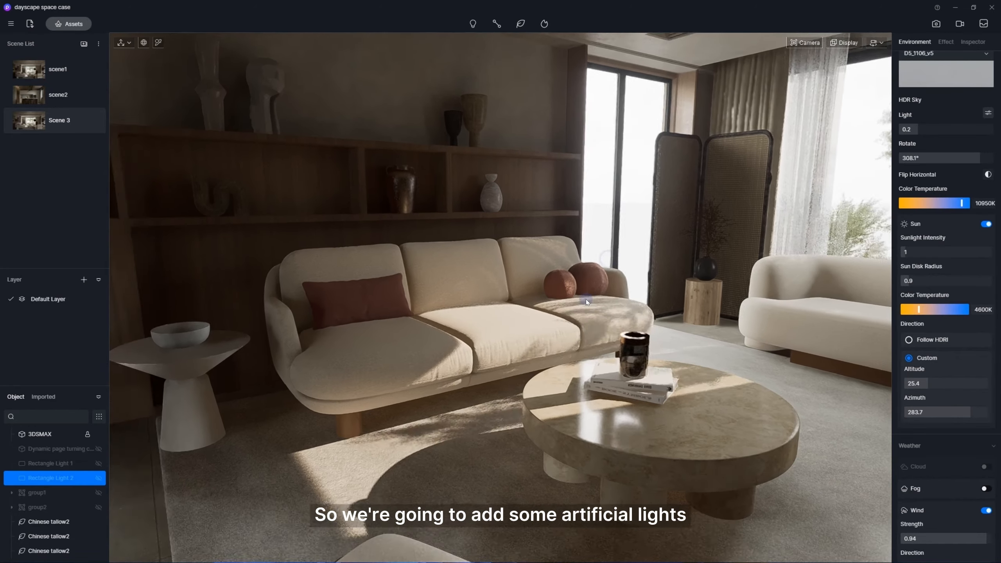
scroll(593, 294, up, 3)
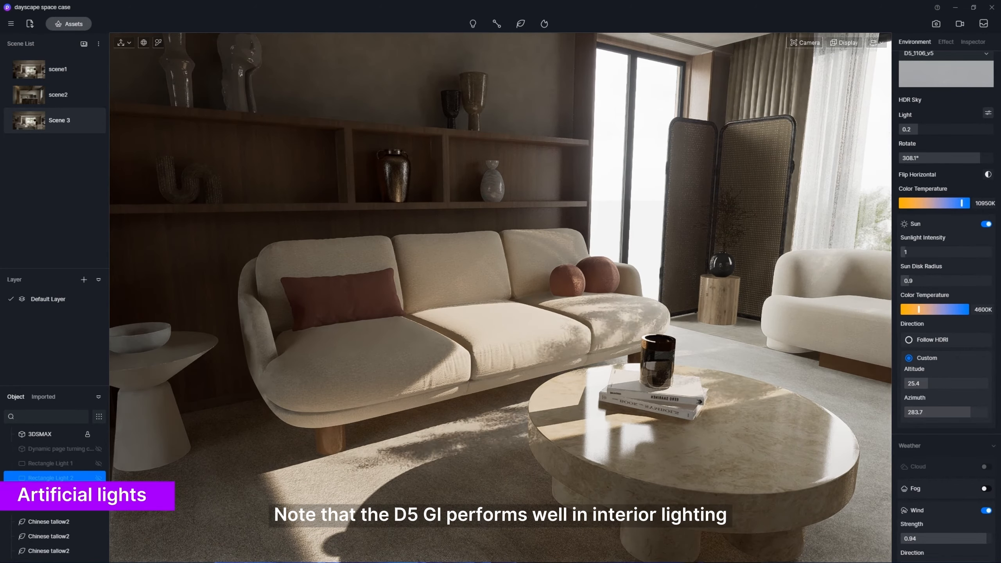
right_drag(575, 265, 643, 290)
key(w)
key(d)
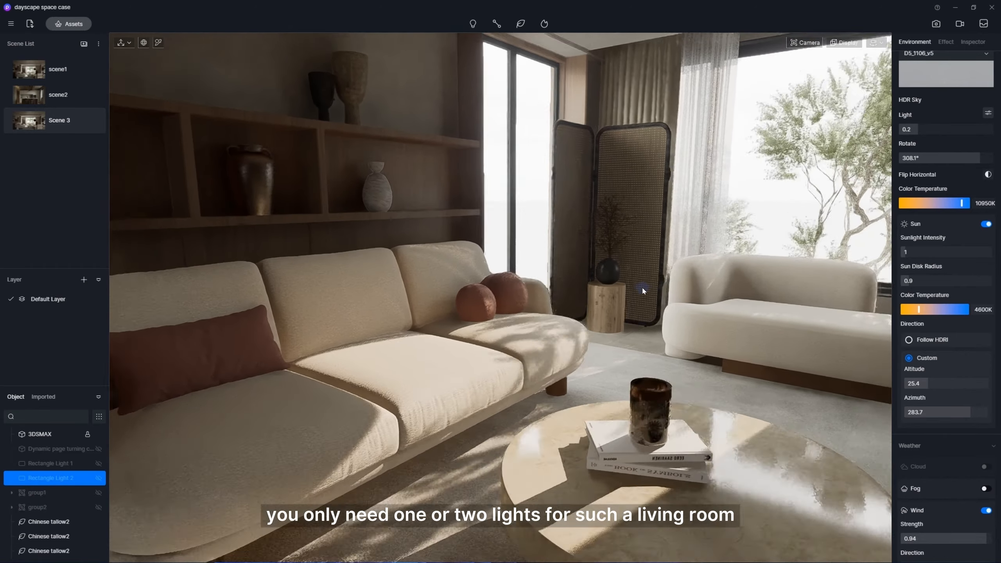
scroll(641, 286, down, 5)
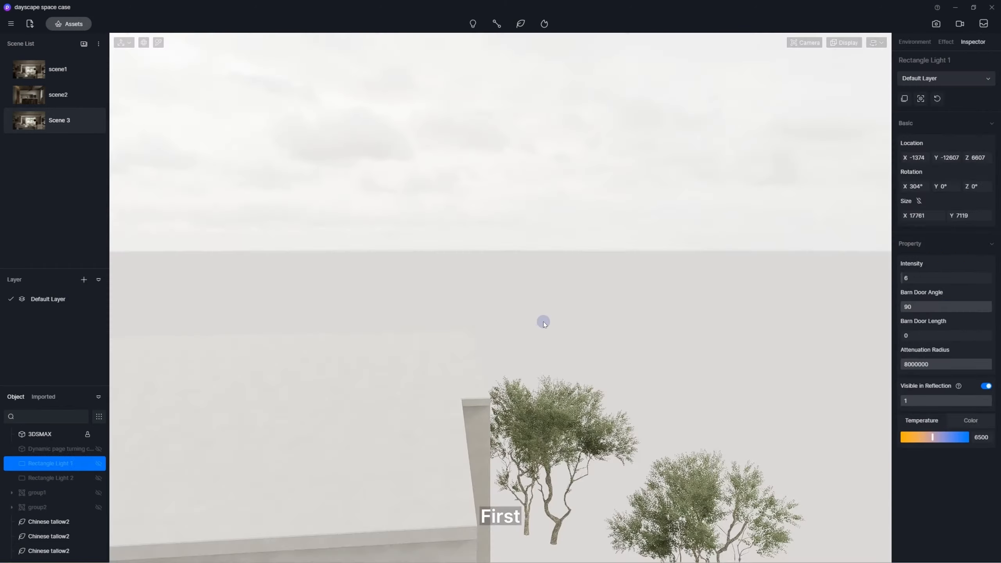
Add a rectangle light outside the building, tilt it to 305° around X and move it far away from the window
key(s)
right_drag(543, 322, 472, 362)
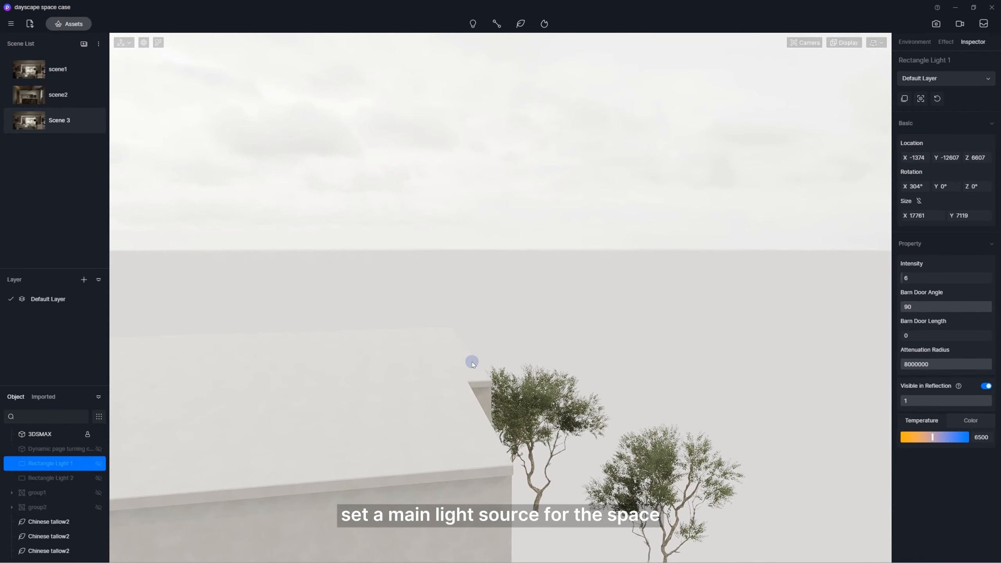
drag(459, 335, 471, 207)
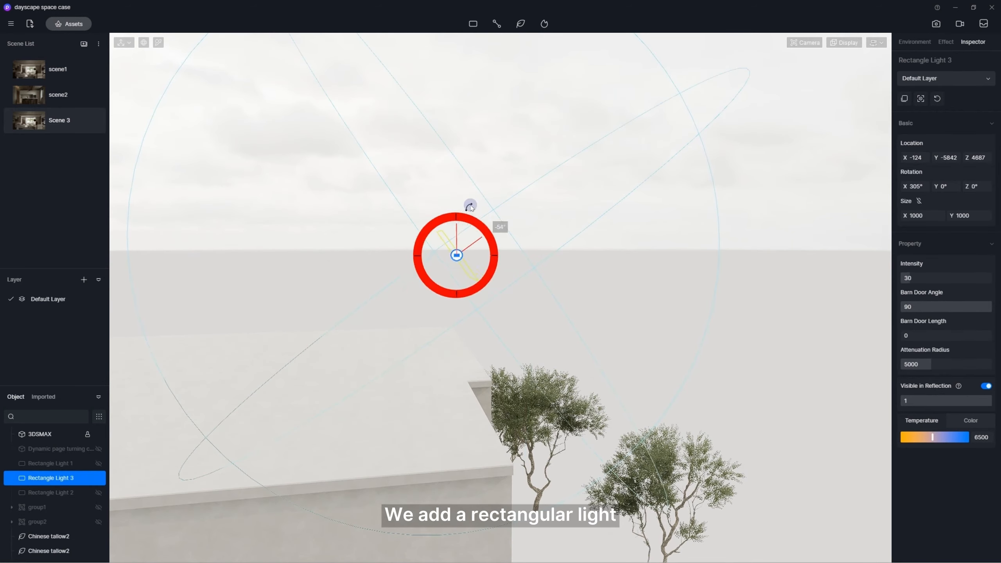
key(e)
right_drag(435, 258, 437, 289)
drag(438, 276, 743, 248)
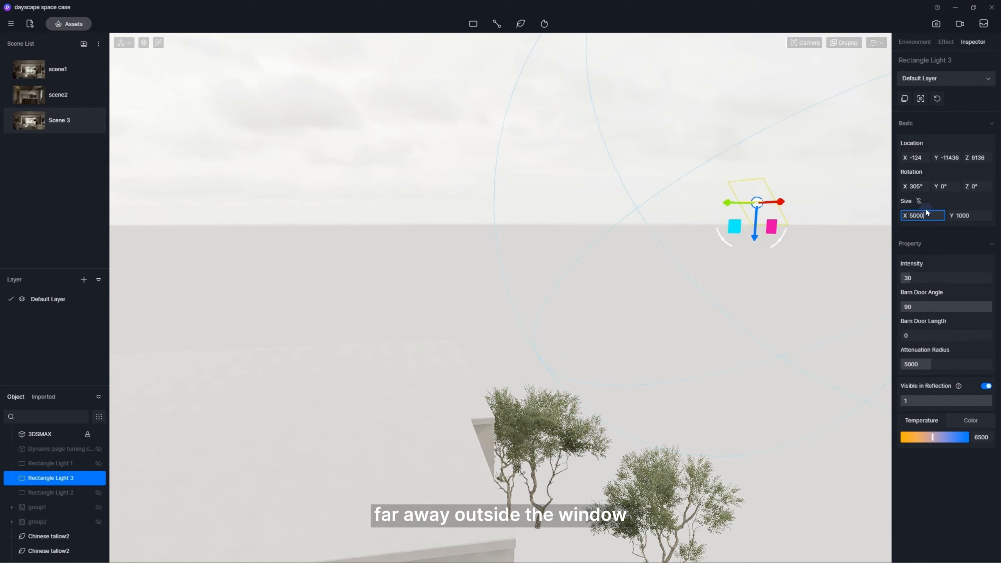
Set the new rectangle light's size to 20000 by 8000
click(965, 217)
text(8)
text(2000)
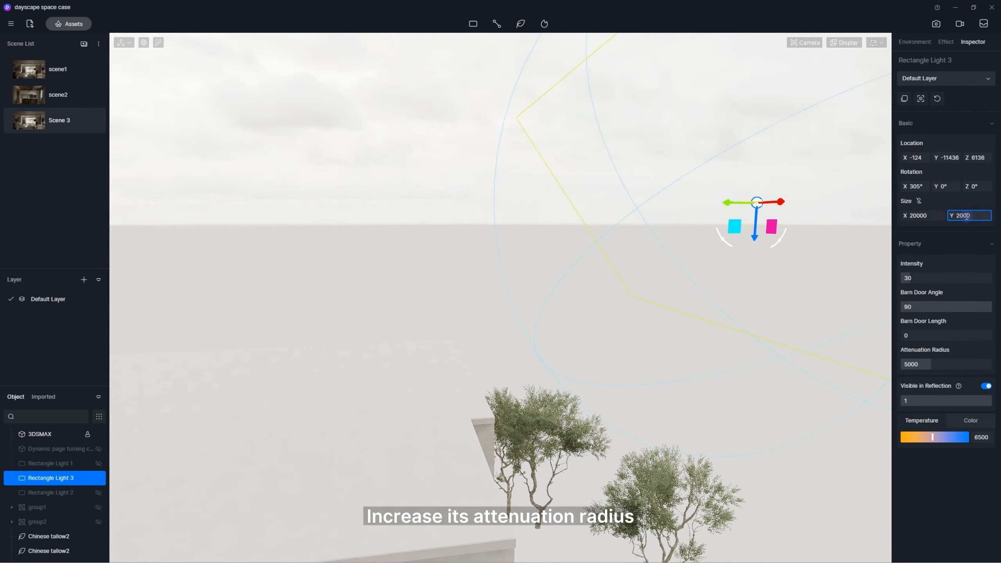
right_drag(730, 286, 774, 269)
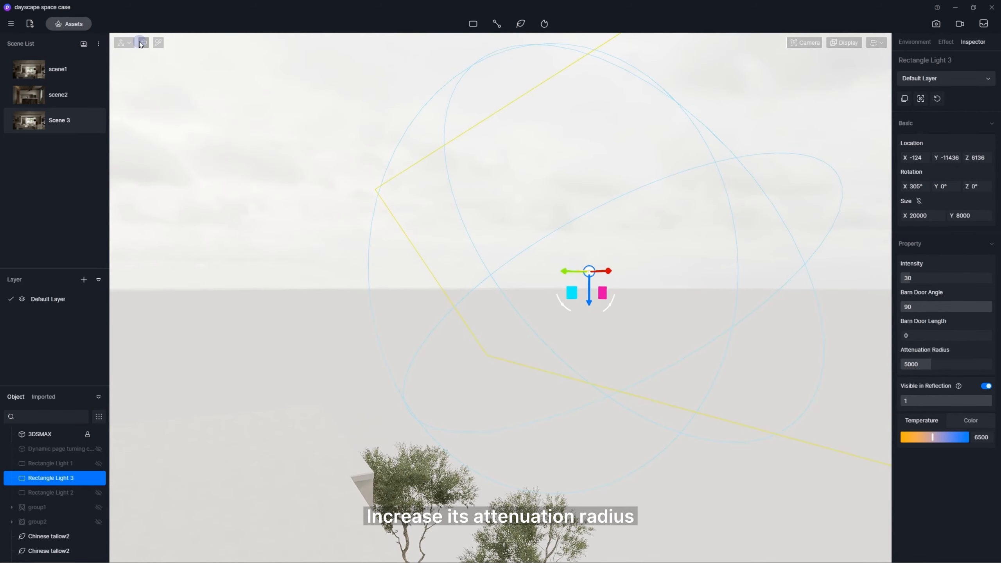
Scale the new rectangle light to about 22816 by 9105 in the other axis mode and raise its attenuation radius to the maximum
click(142, 42)
key(space)
drag(575, 246, 569, 236)
drag(611, 273, 624, 272)
right_drag(622, 240, 605, 186)
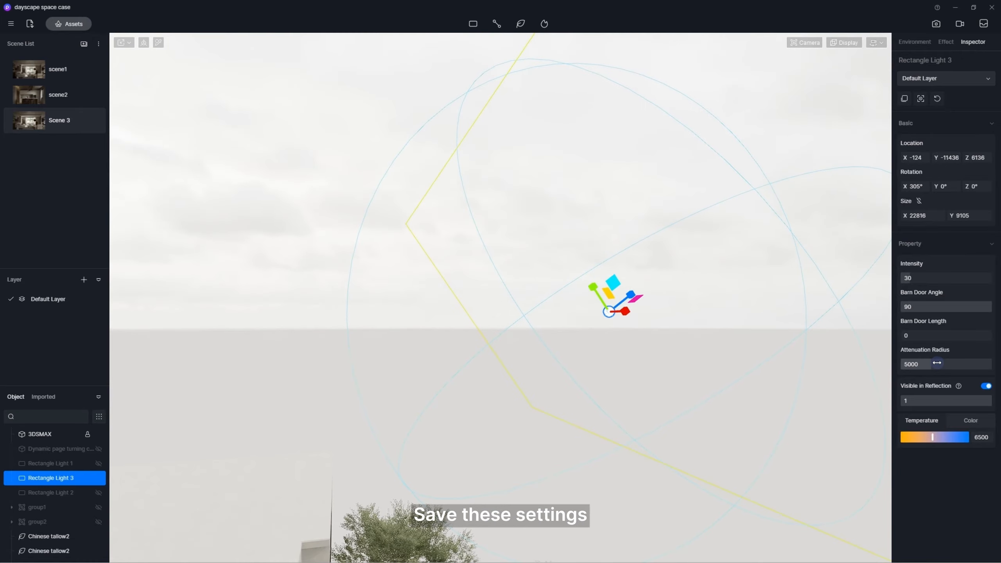
text(8000000000000)
right_drag(701, 290, 590, 267)
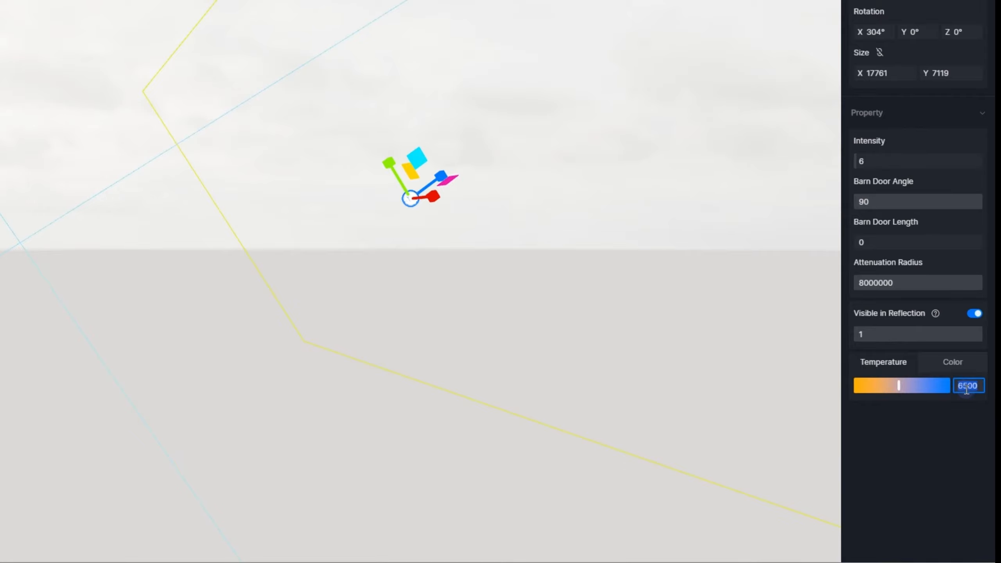
Set the large outdoor rectangle light's color temperature to 6200 and its intensity to 10
text(6)
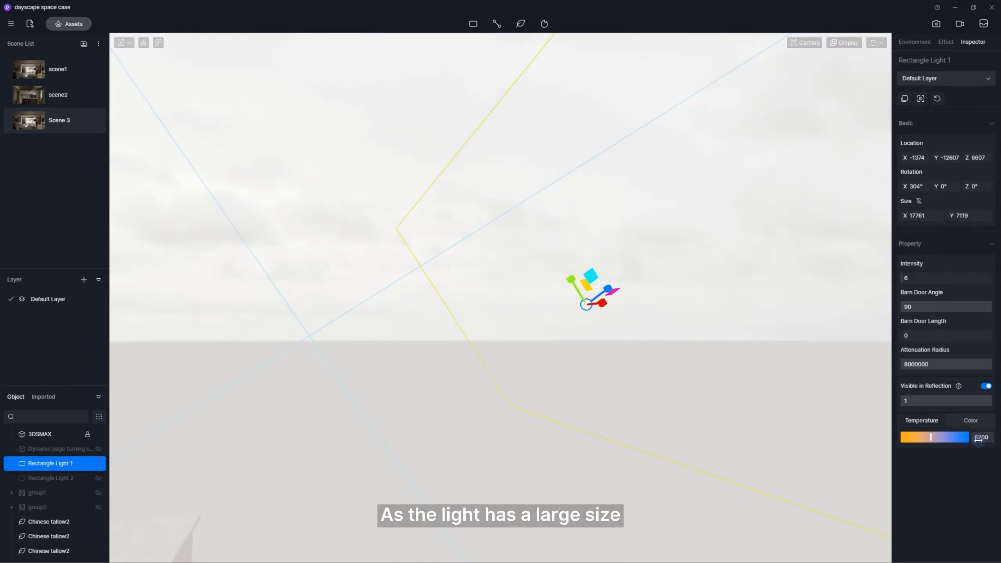
drag(912, 281, 914, 281)
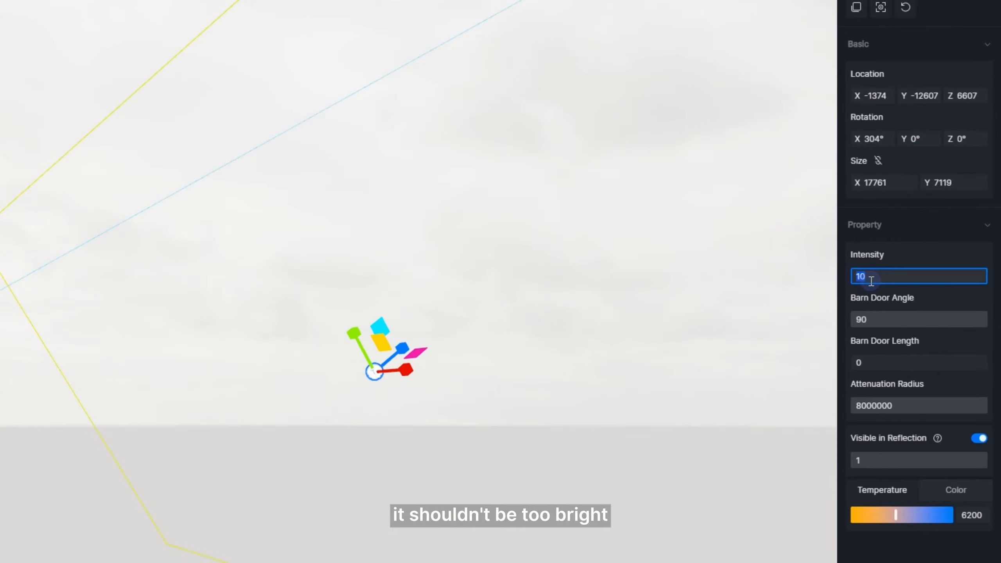
text(8)
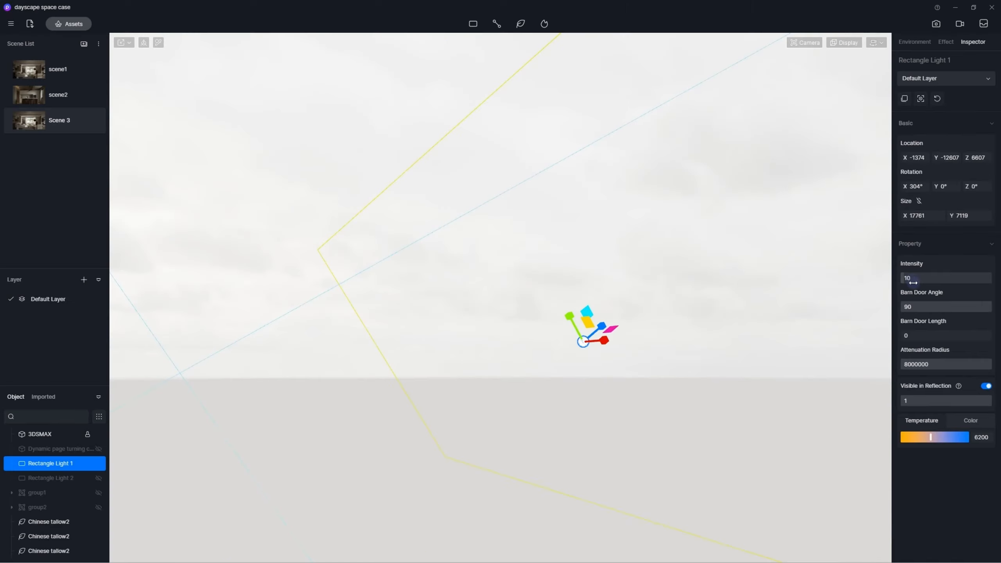
Compare the overall living-room brightness with Rectangle Light 1 hidden and shown
click(99, 463)
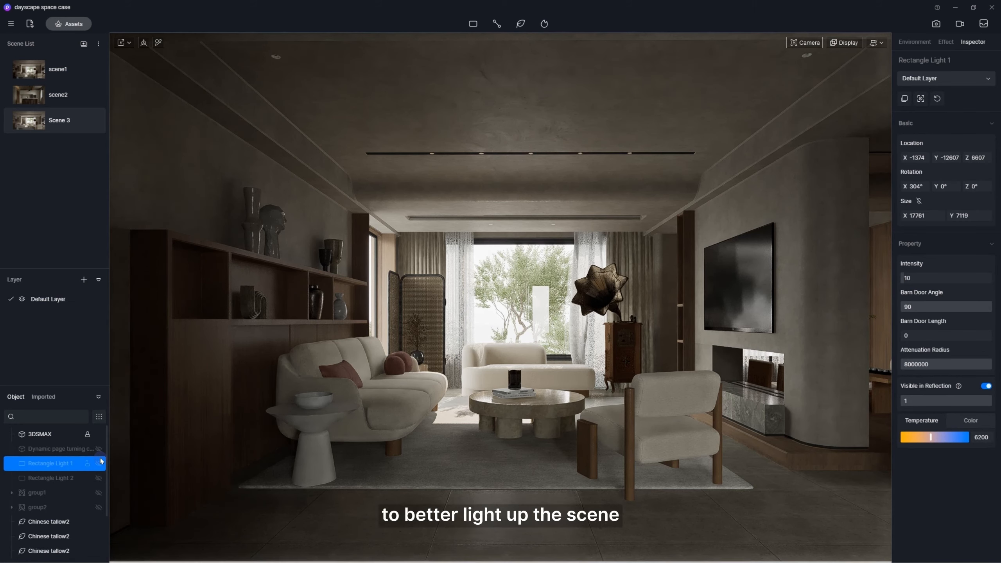
click(98, 464)
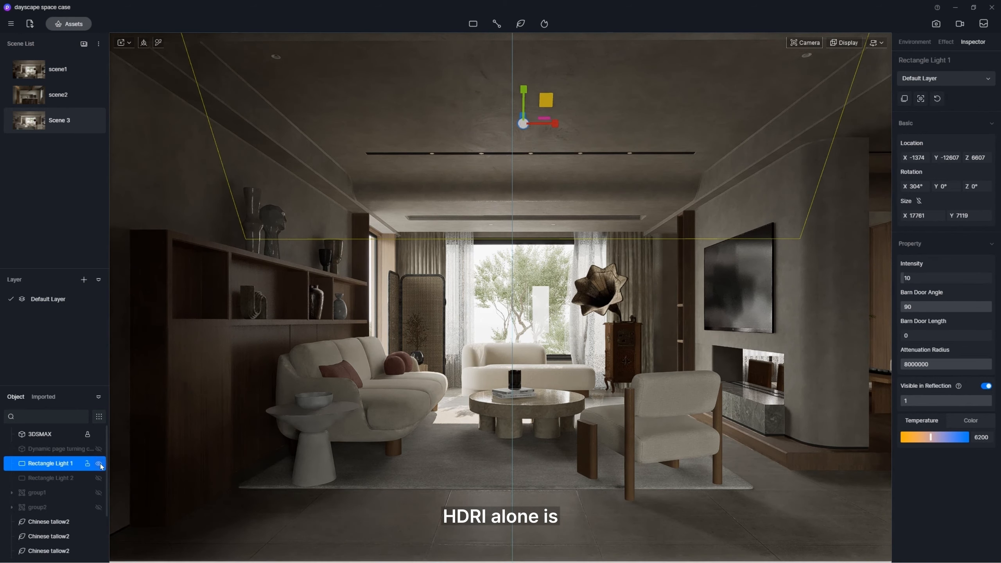
click(99, 465)
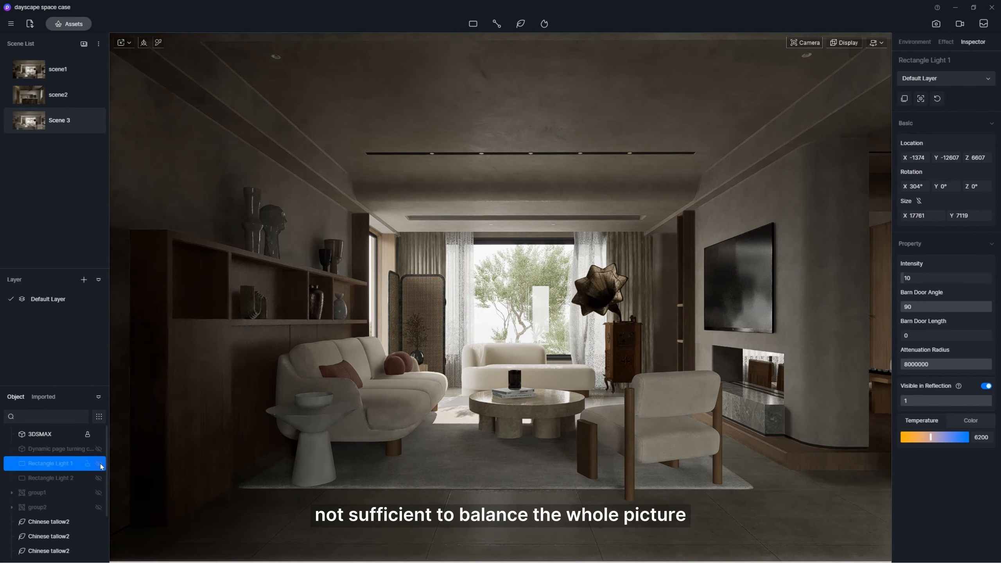
click(99, 464)
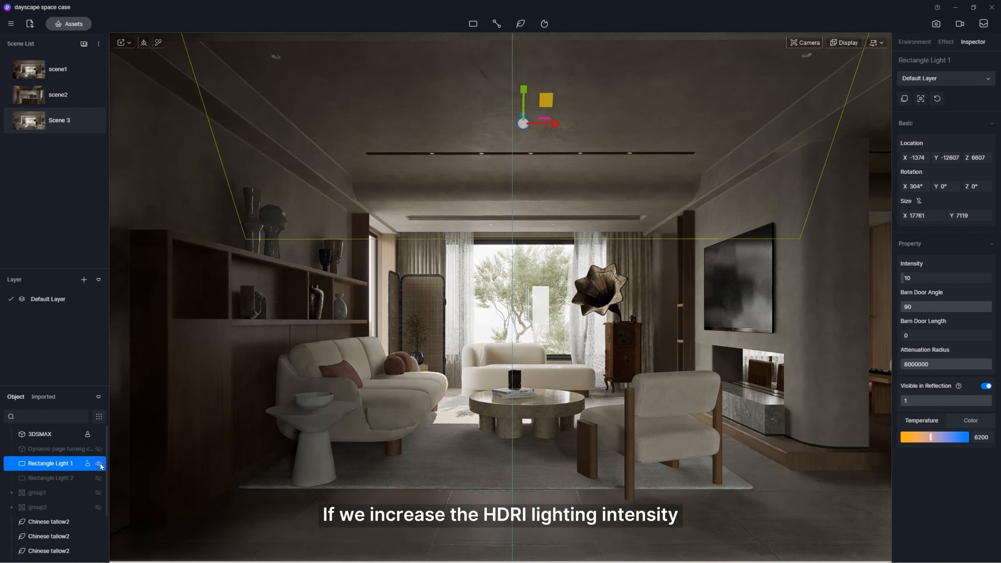
click(99, 464)
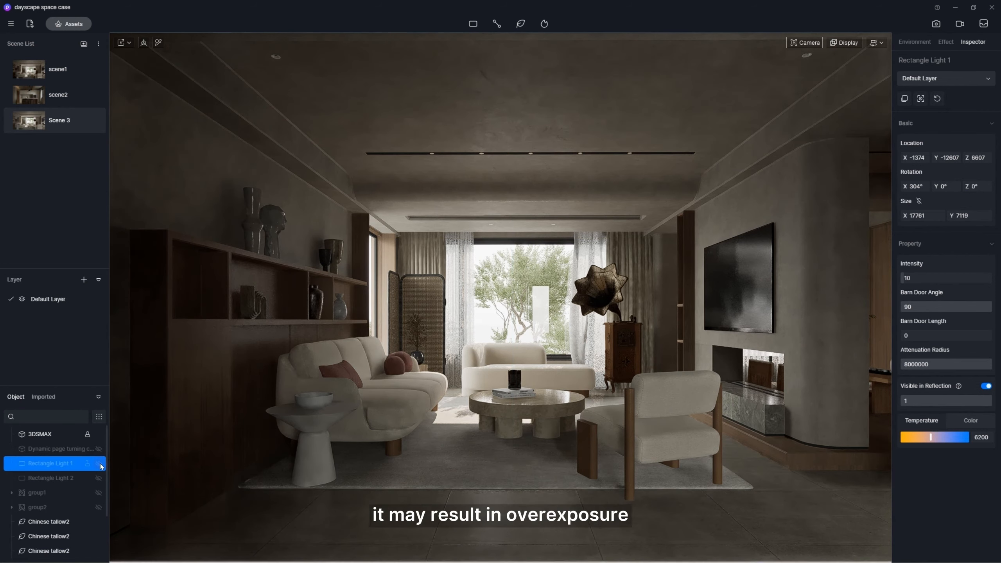
click(99, 465)
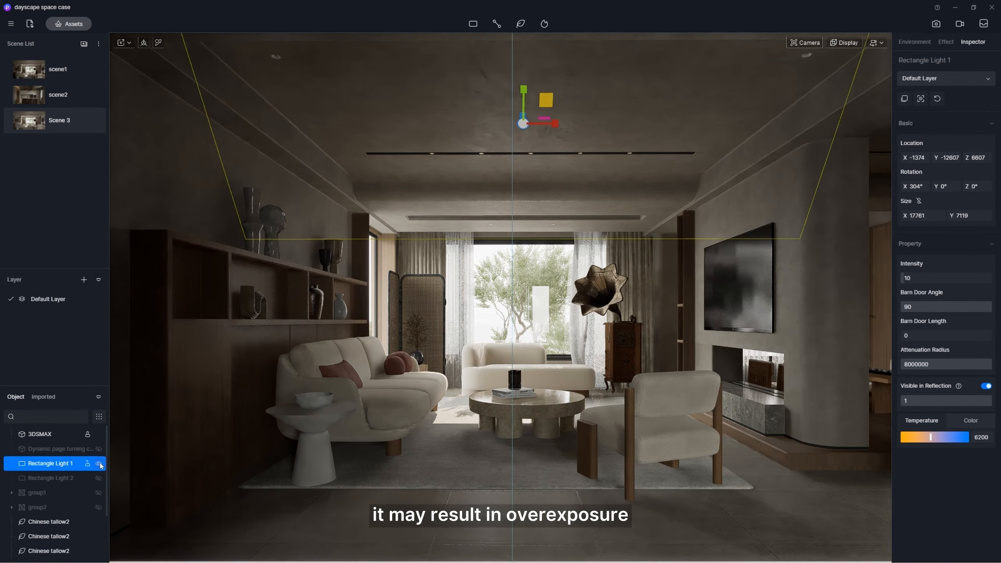
click(99, 464)
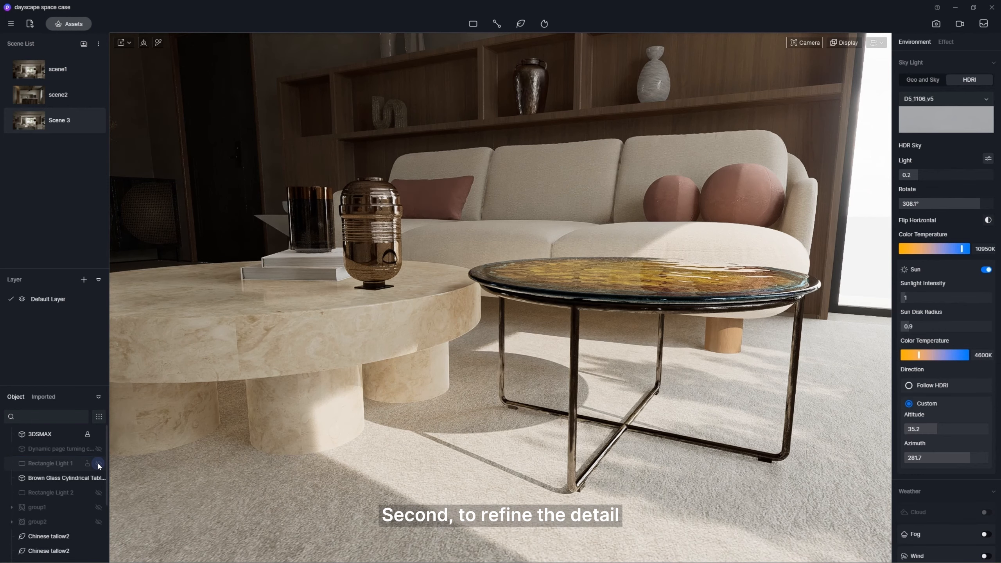
Compare the reflections on the metal vase and glass side table up close with Rectangle Light 1 hidden and shown
click(99, 465)
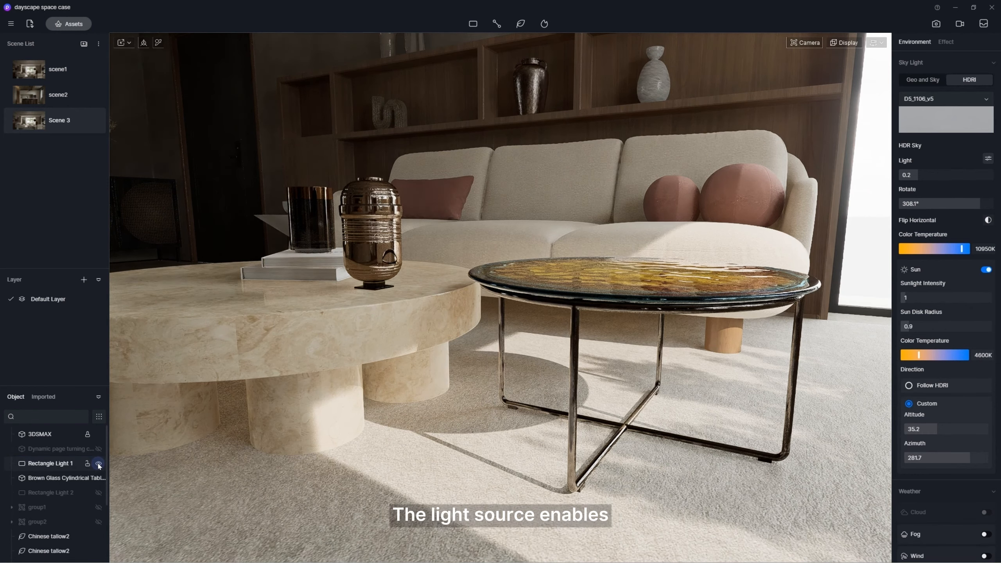
click(99, 464)
click(99, 464)
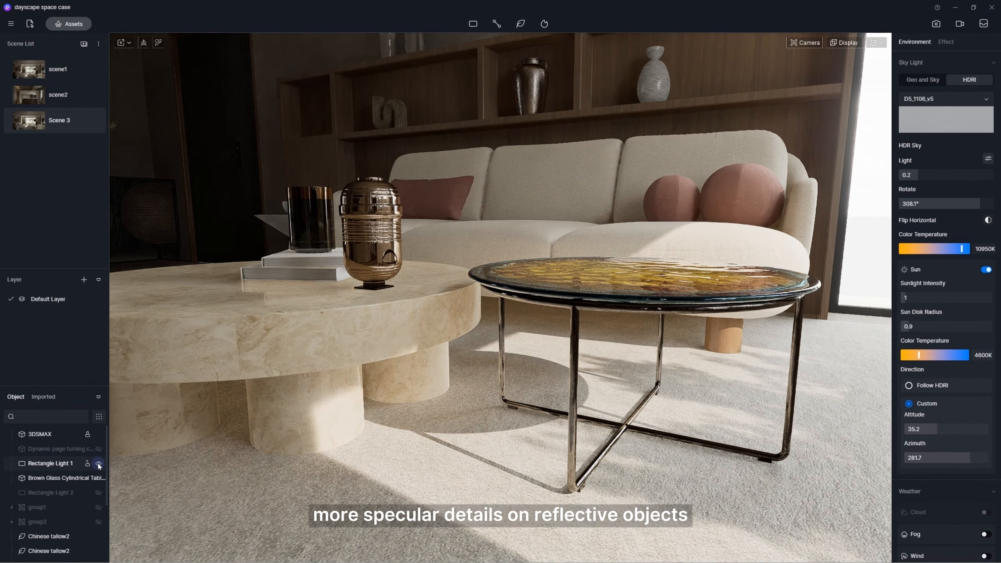
click(99, 464)
click(98, 465)
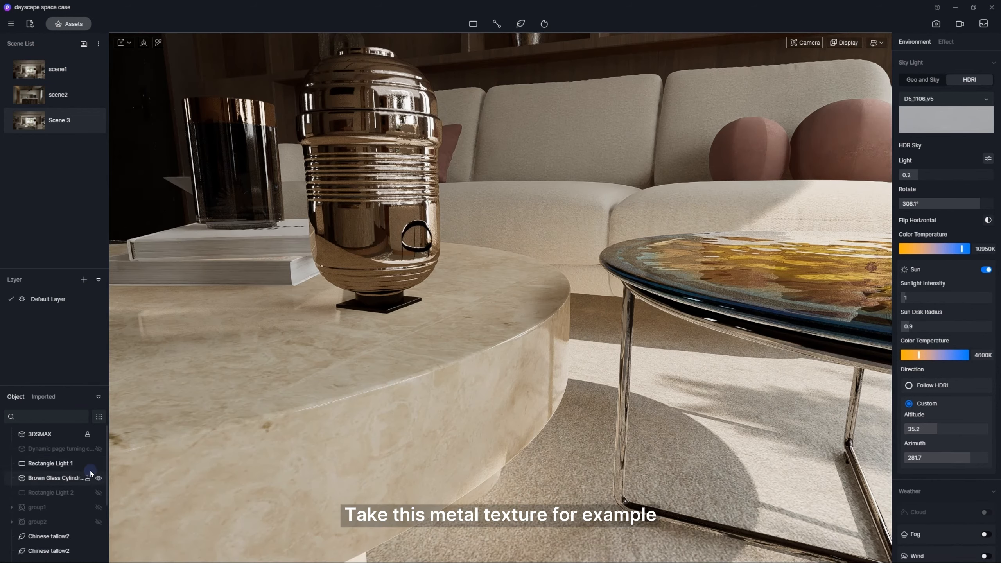
click(98, 465)
click(98, 465)
click(98, 464)
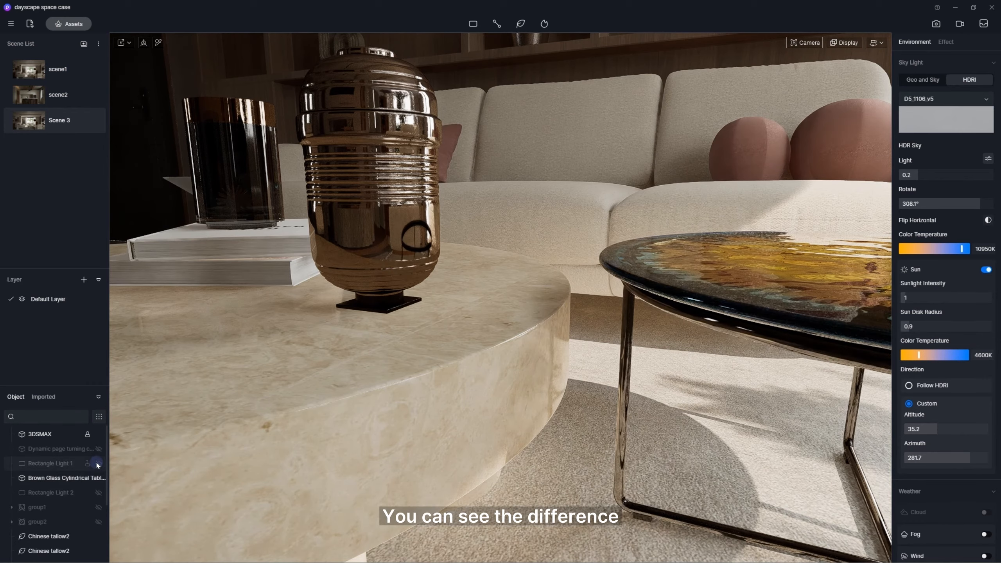
click(98, 465)
click(97, 463)
click(96, 458)
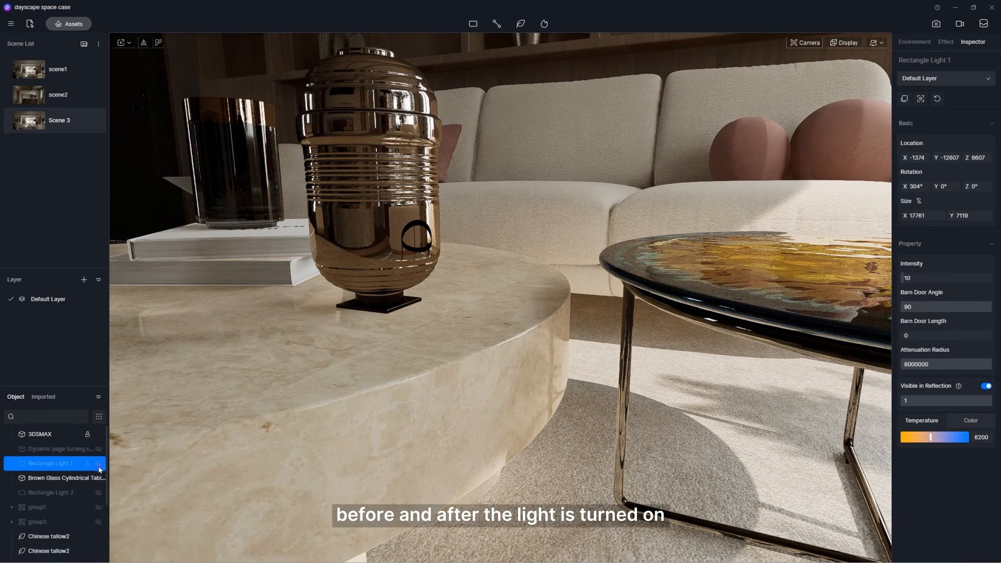
click(99, 467)
click(99, 467)
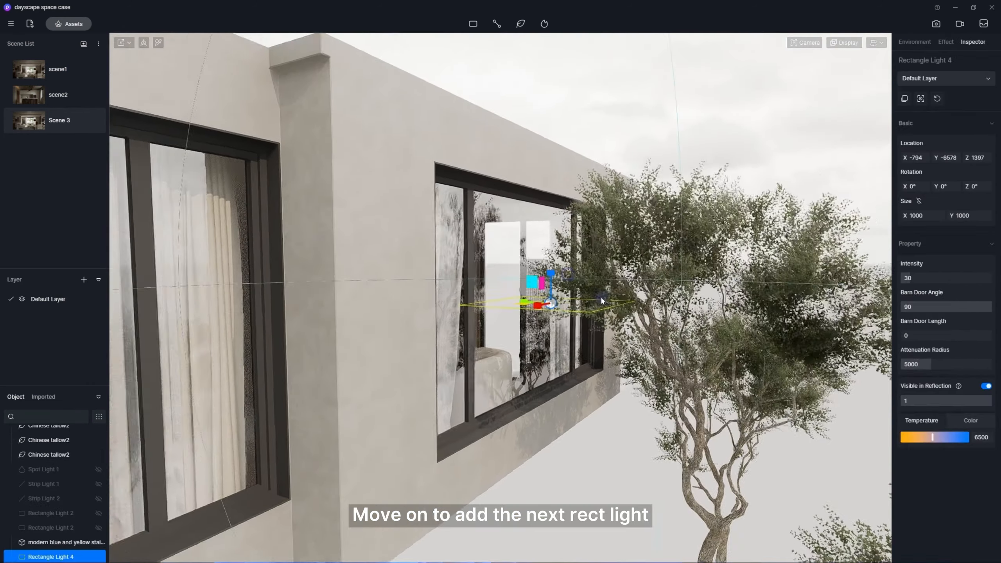
Position the new rectangle light outside the window, turned to 270° around X, and set its color temperature to 6500
right_drag(602, 302, 560, 317)
drag(579, 304, 575, 366)
right_drag(576, 366, 442, 379)
drag(431, 376, 494, 359)
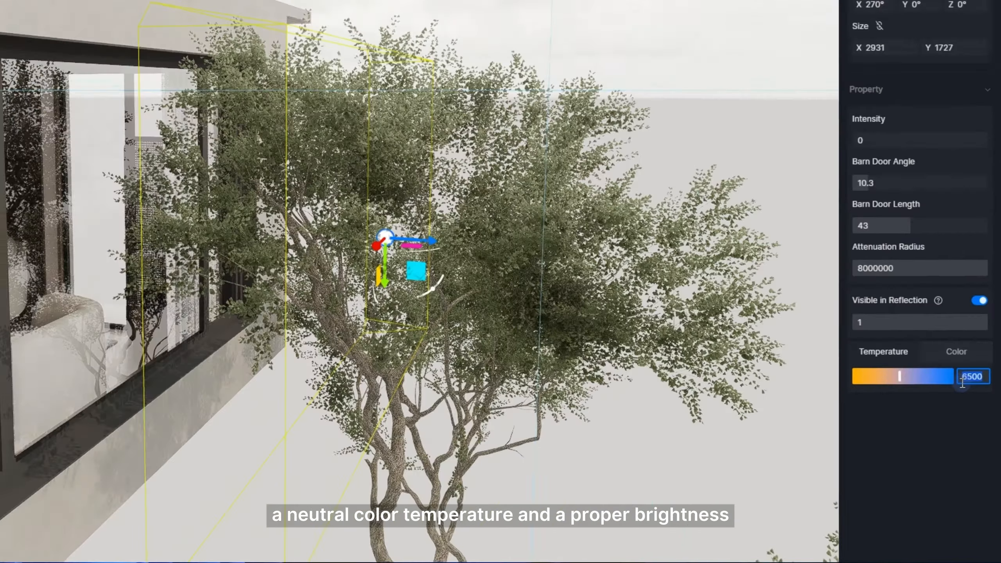
text(6)
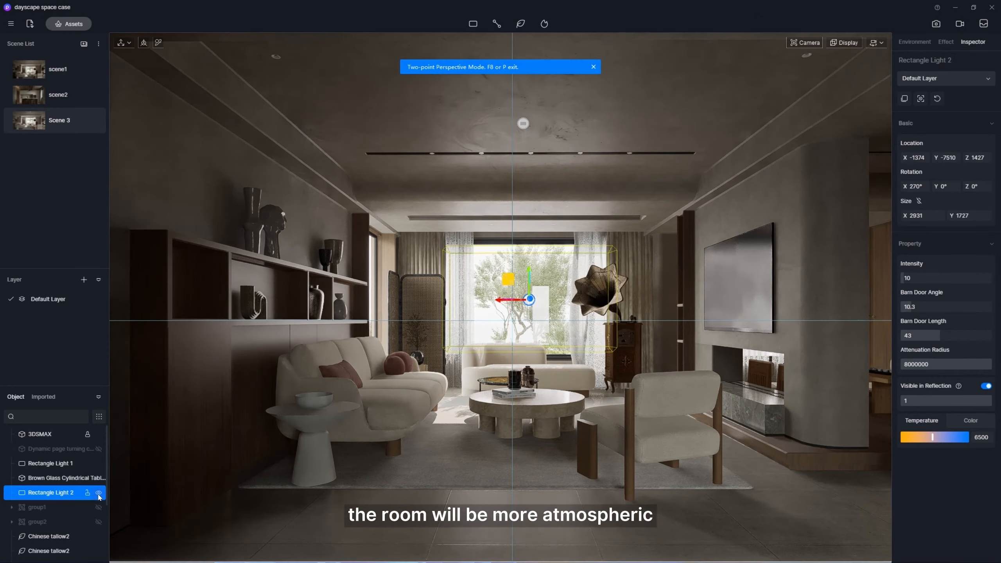
Compare the living room's shadows, contrast and floor and ceiling reflections with Rectangle Light 2 hidden and shown
click(99, 495)
click(99, 495)
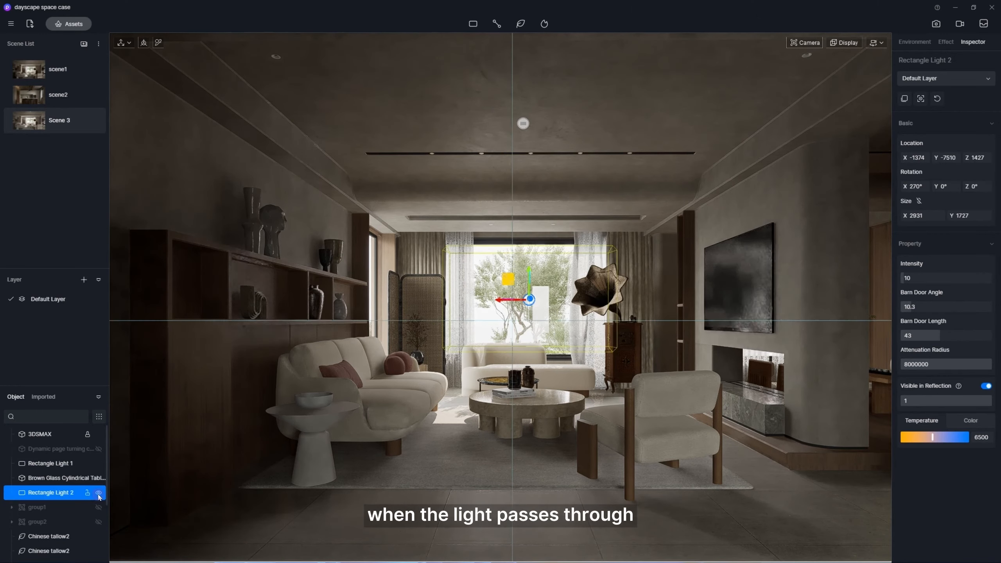
click(99, 494)
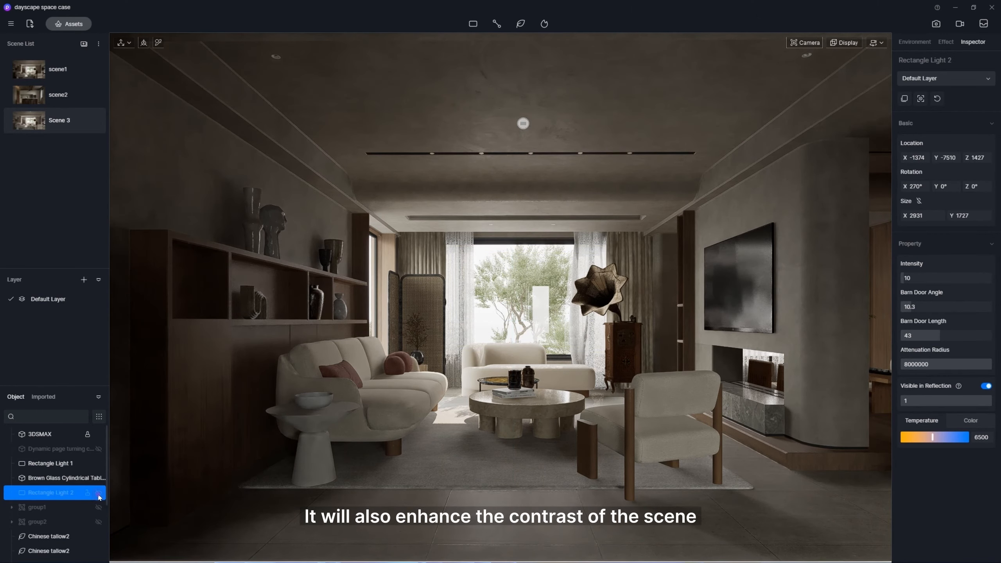
click(99, 494)
click(99, 494)
click(99, 493)
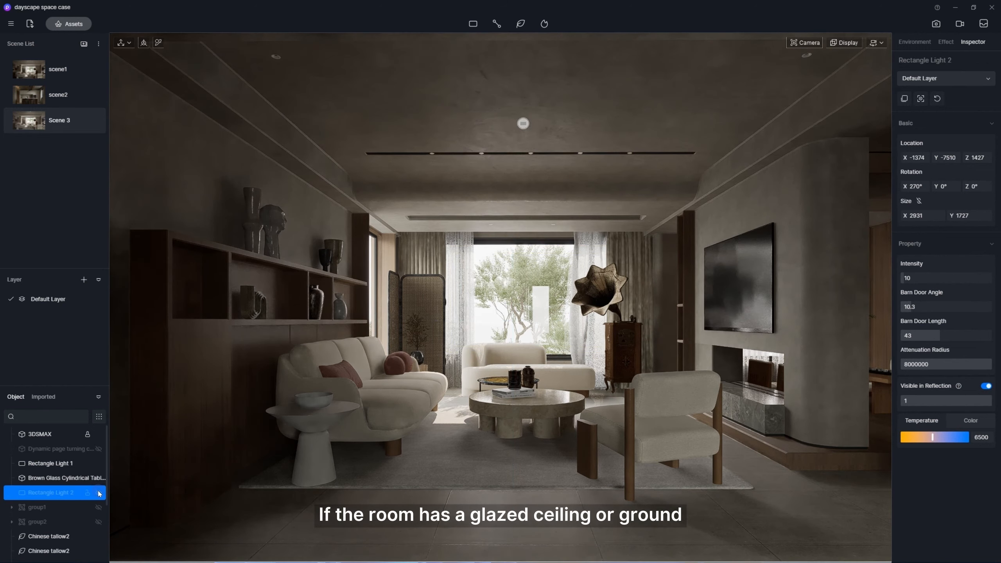
click(98, 493)
click(99, 492)
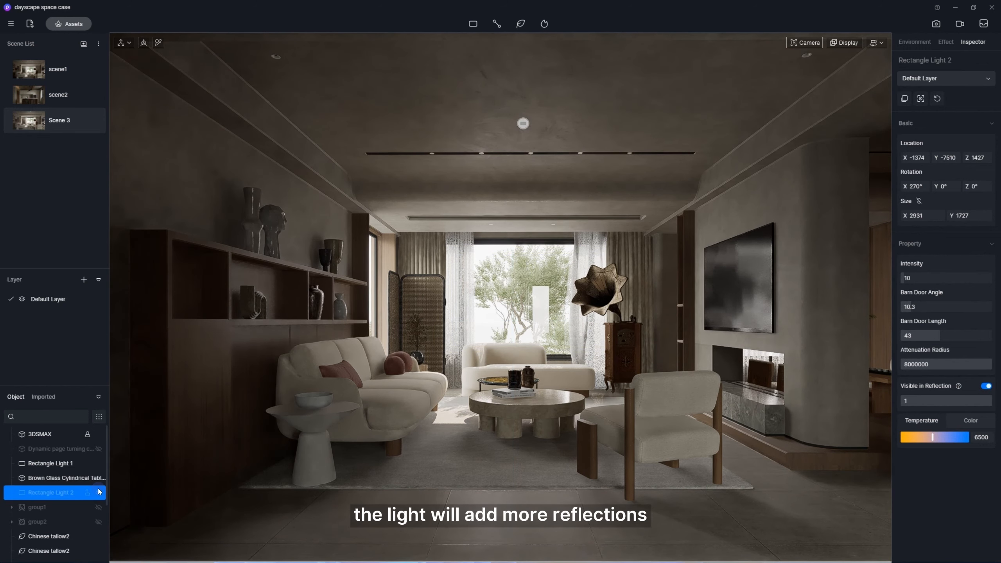
click(98, 492)
click(99, 493)
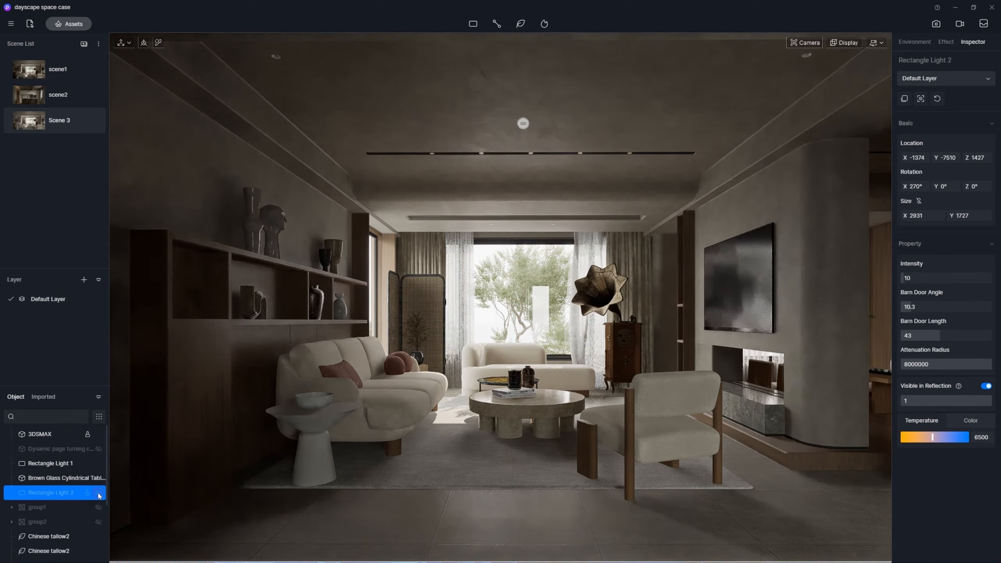
click(99, 493)
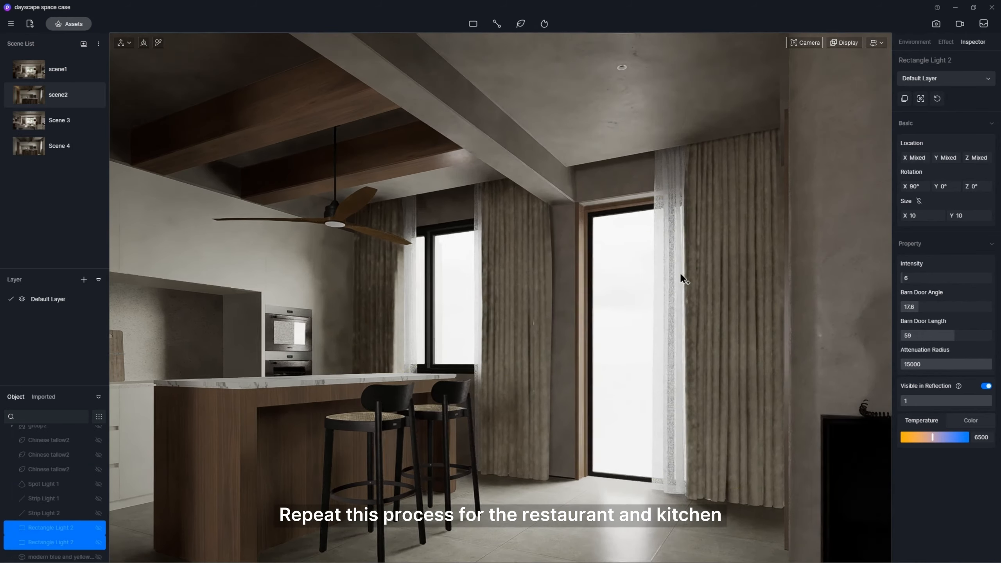
Compare the kitchen in the scene2 view with the two window rectangle lights hidden and shown
key(ctrl+h)
right_drag(681, 274, 692, 304)
key(ctrl+h)
key(ctrl+h)
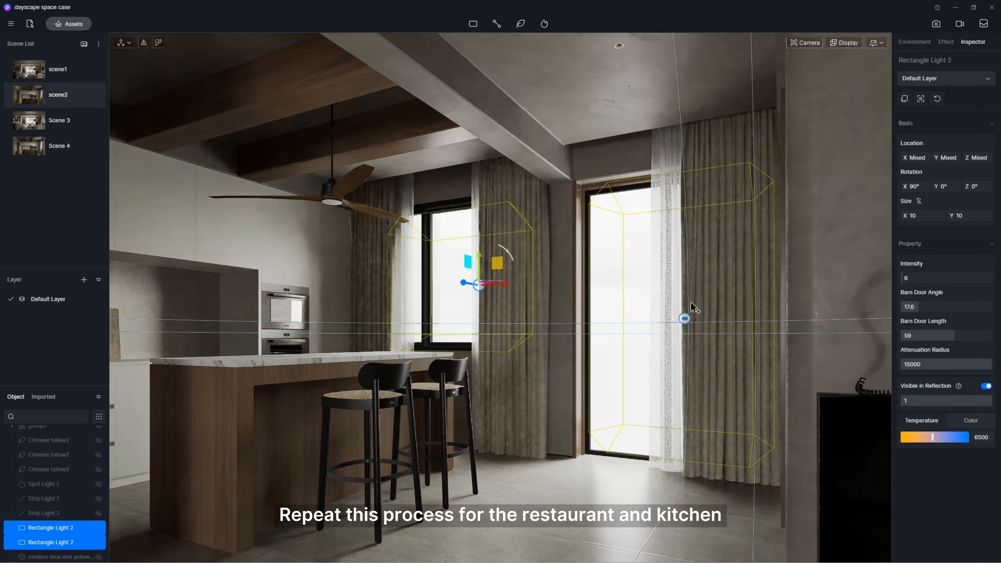
key(ctrl+h)
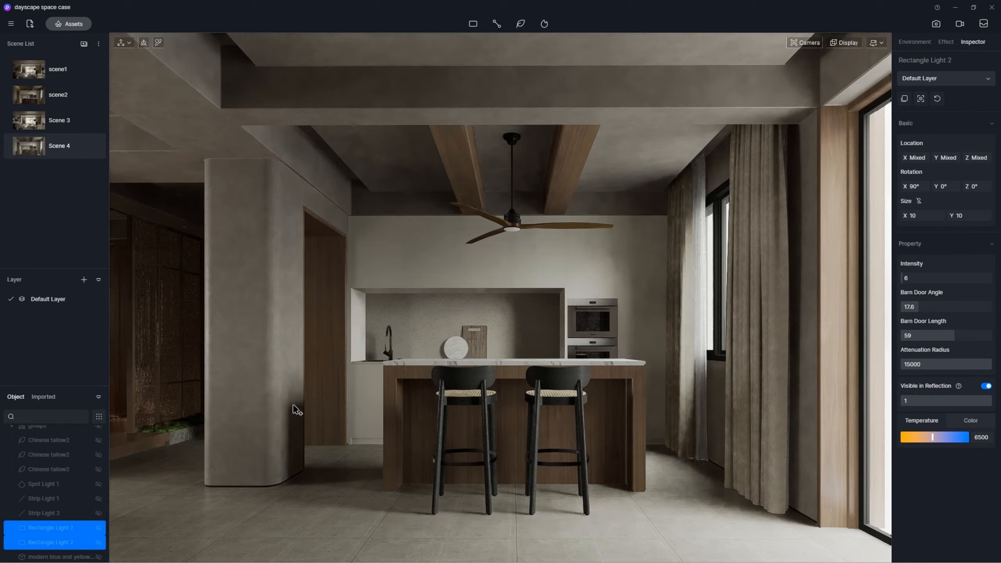
Turn on the two window rectangle lights for the Scene 4 kitchen view after comparing the room without them
key(ctrl+h)
key(ctrl+h)
key(ctrl+h)
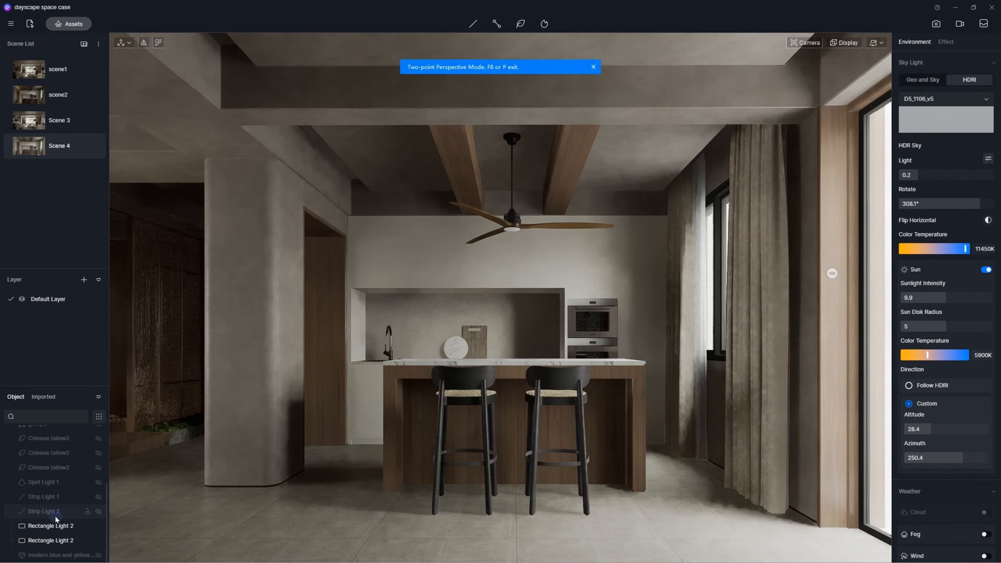
Turn on the kitchen's Strip Light 1 and Strip Light 2, and select Strip Light 1
click(98, 497)
click(99, 511)
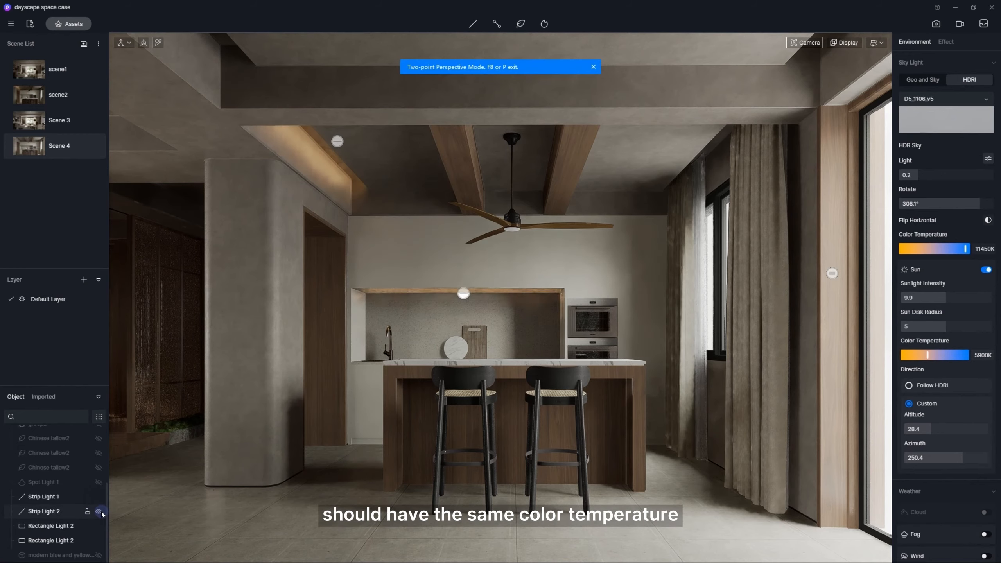
double_click(59, 497)
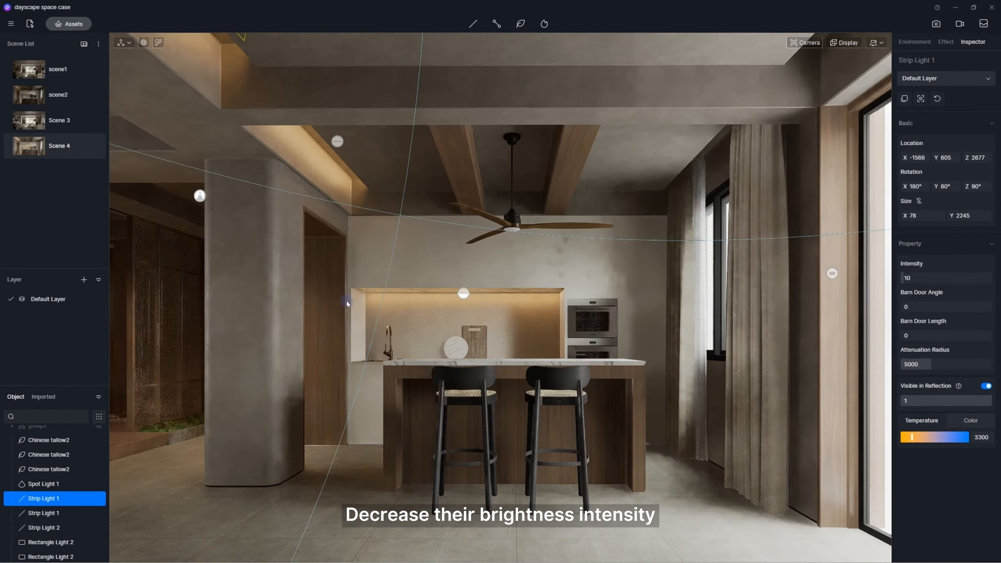
Select the ceiling and kitchen niche strip lights together to examine their shared intensity and color temperature
click(463, 293)
shift+click(392, 207)
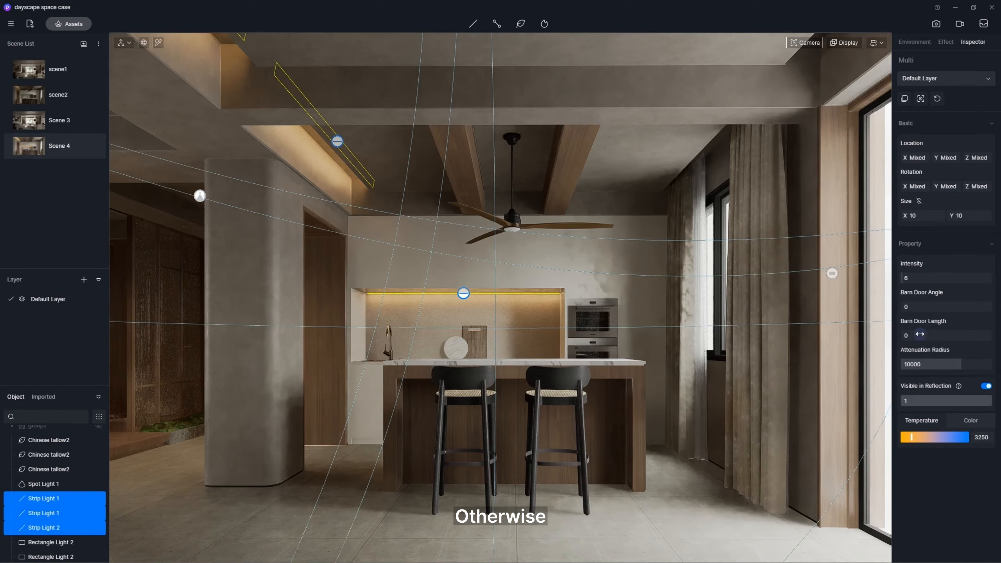
click(311, 234)
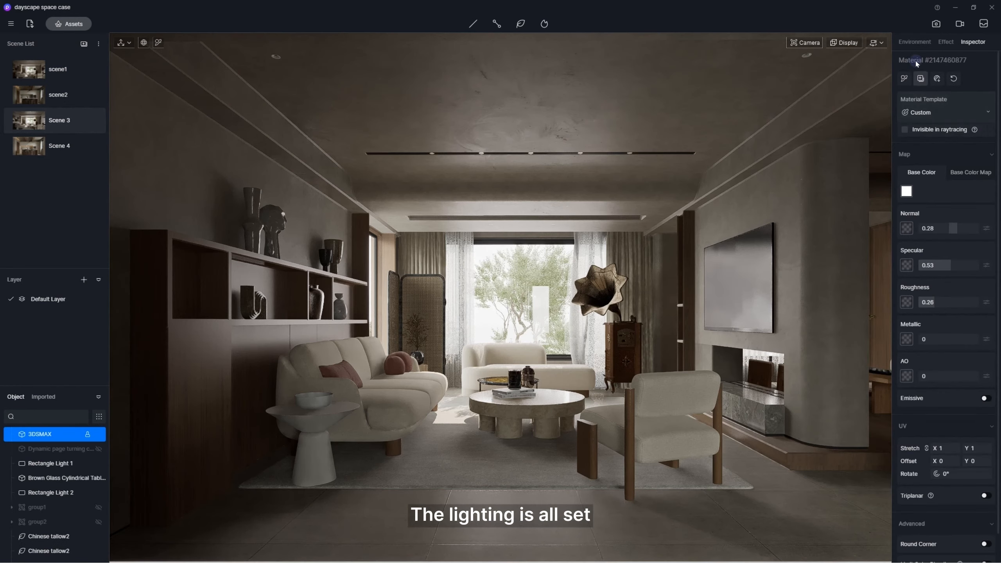
Set the exposure to 0 and the contrast to 0.04 in the living-room scene's post-processing effects
click(945, 44)
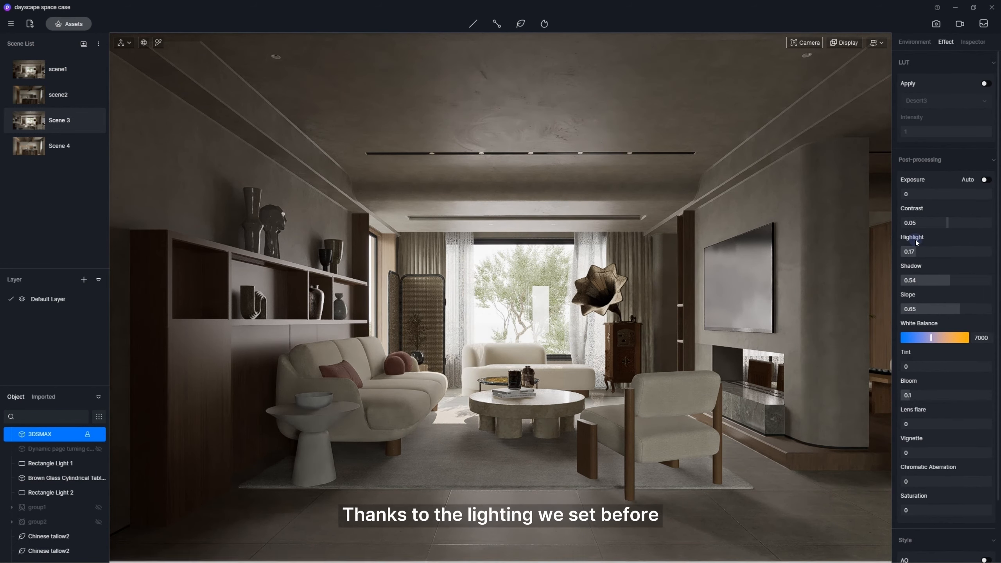
drag(947, 194, 947, 190)
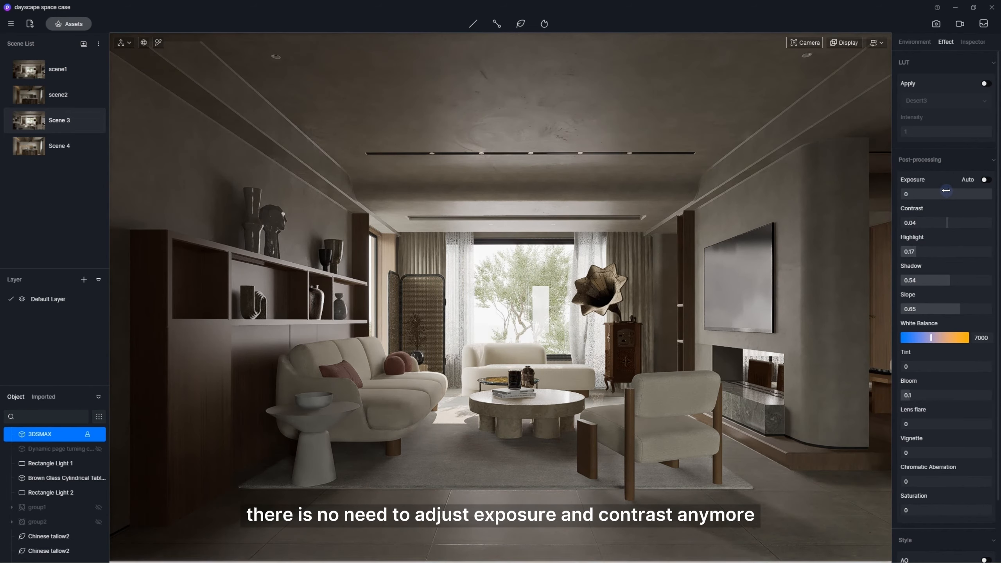